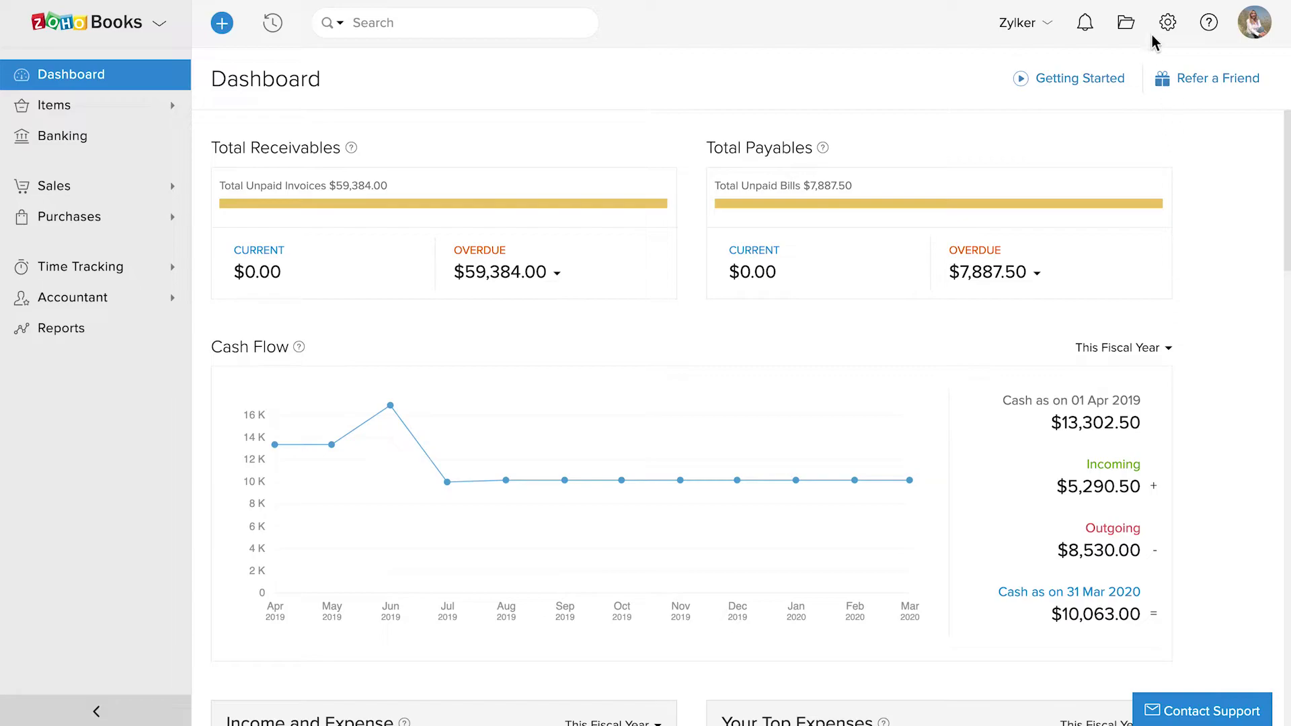
Save the Items preferences with 'I would like to enable Price Lists' checked, then return to the Dashboard.
click(1163, 28)
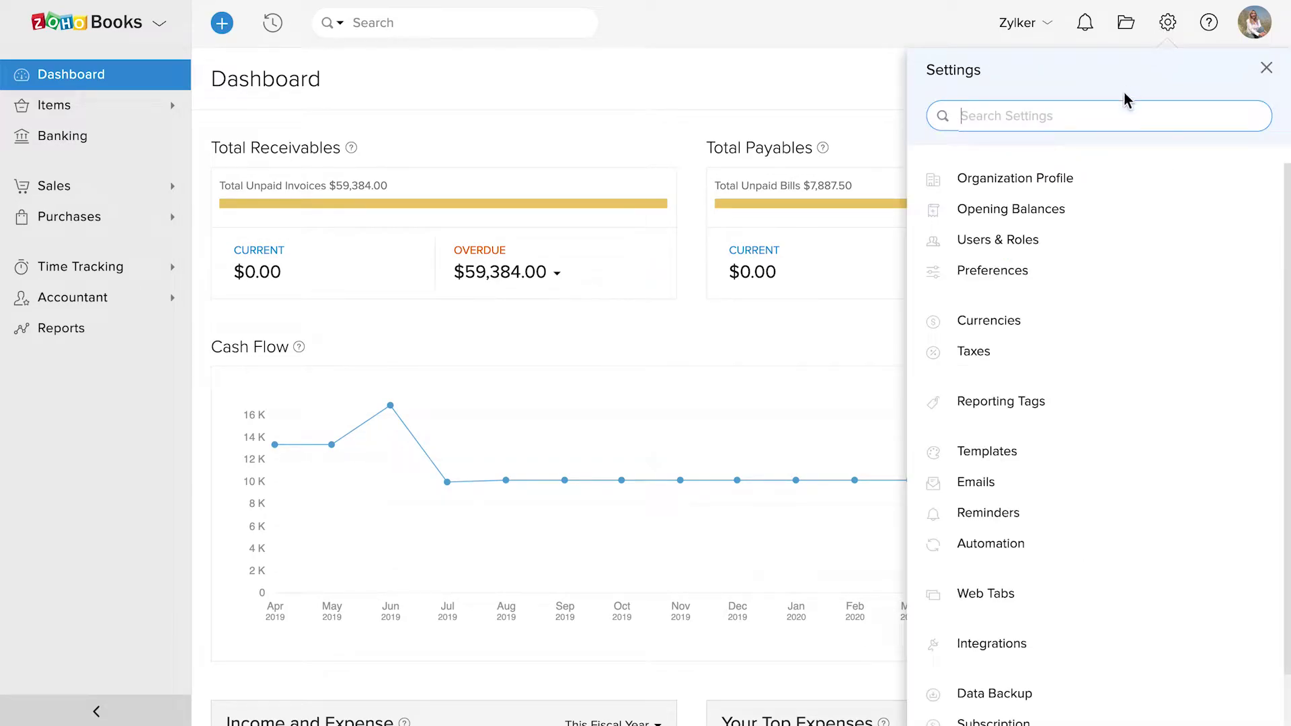
click(1023, 265)
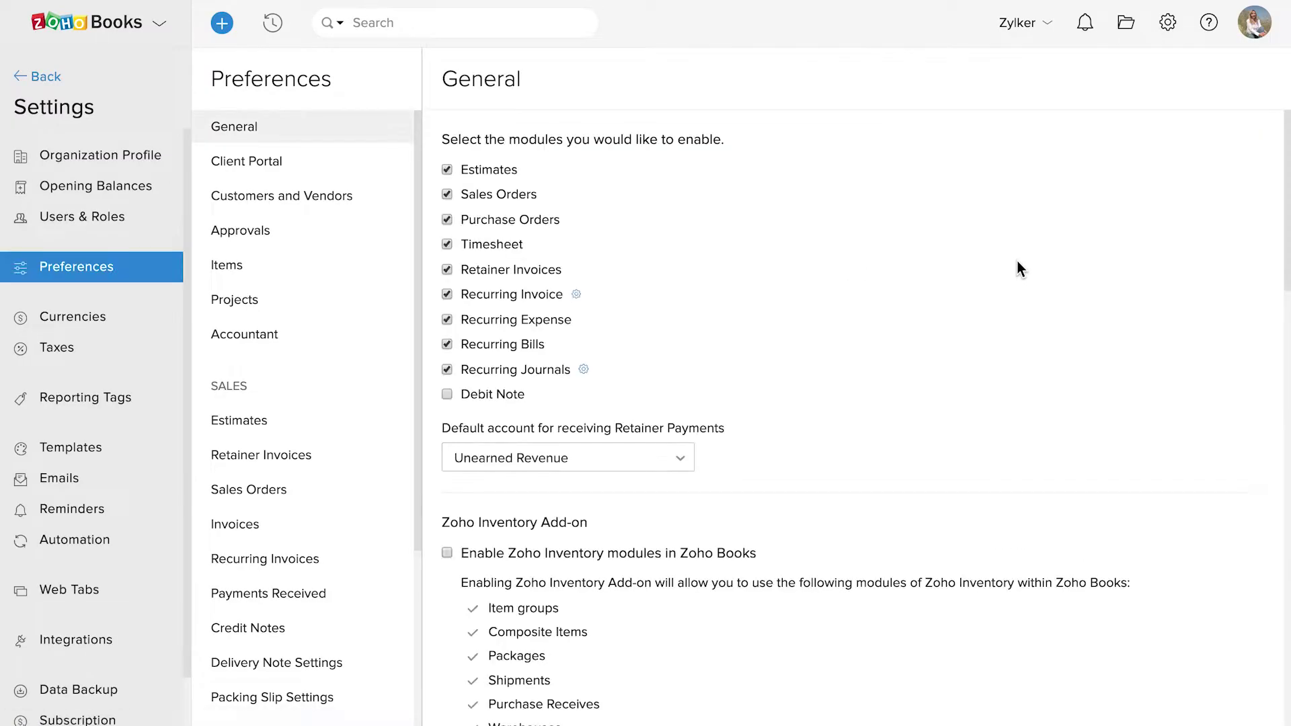
click(260, 267)
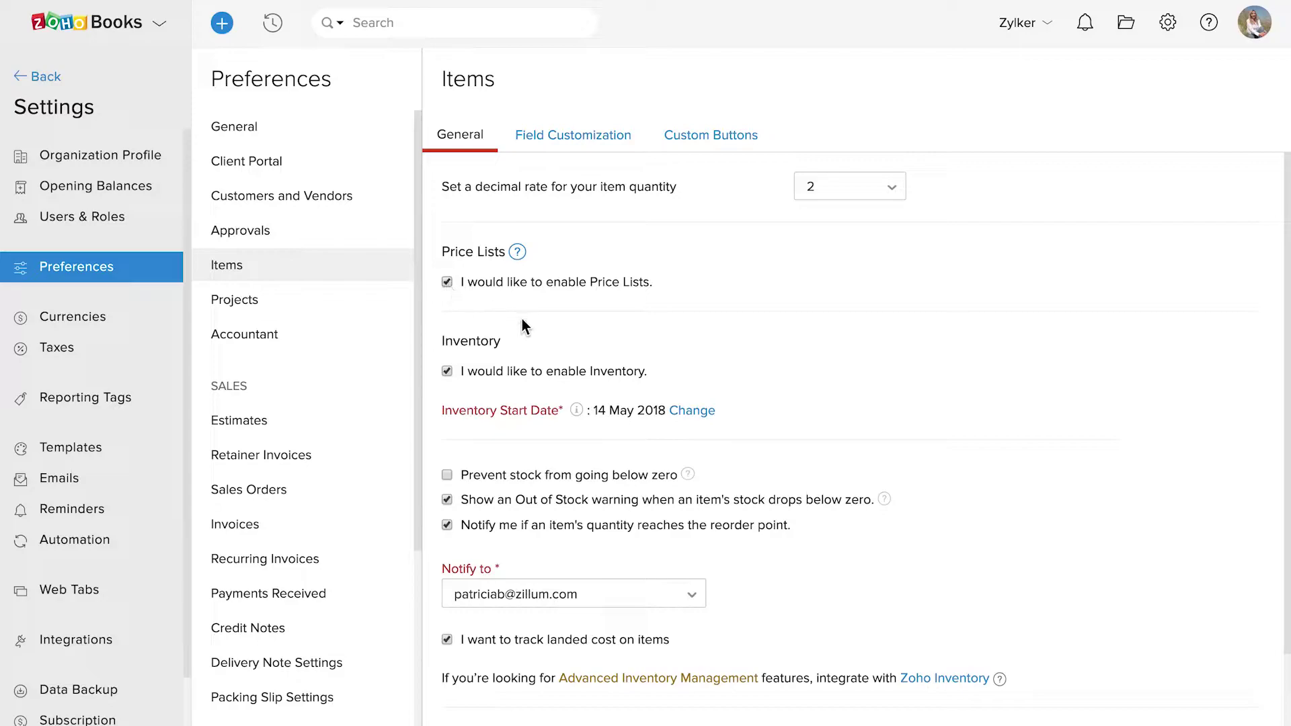
scroll(526, 321, down, 2)
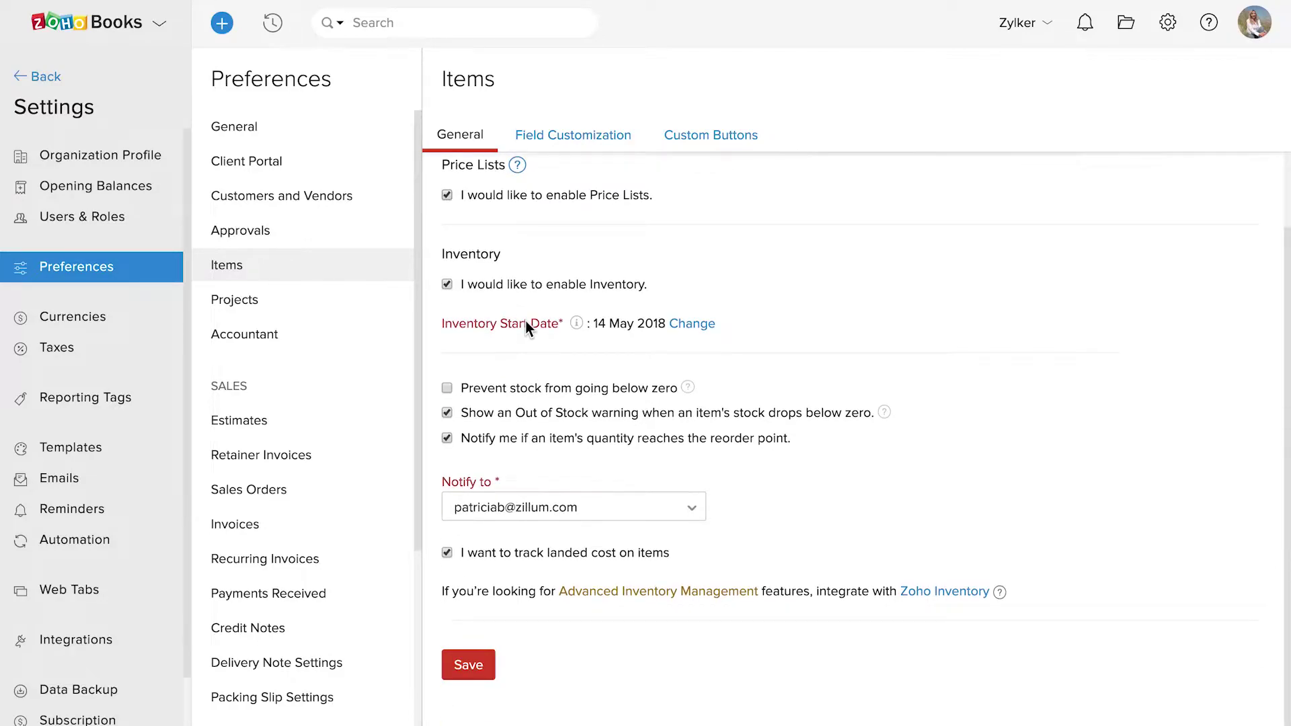
click(484, 665)
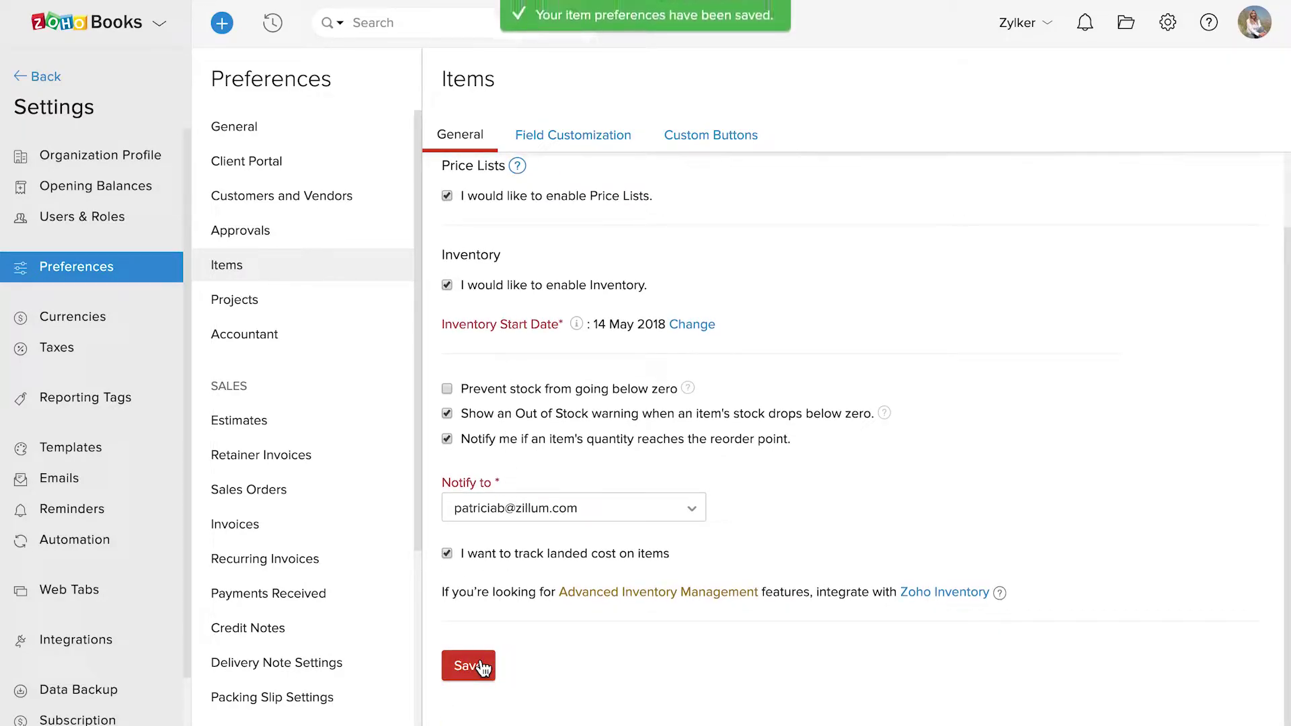
click(38, 77)
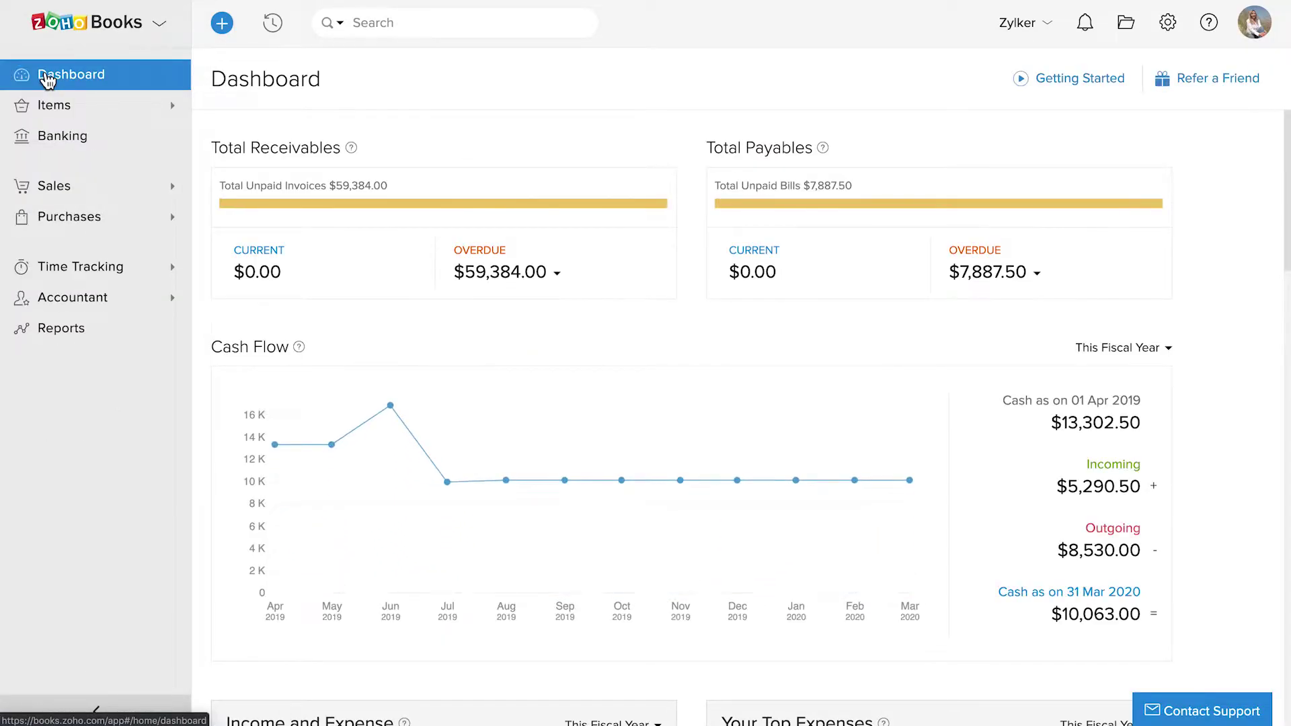
From Items > Price Lists, start a new price list named '10% Discount' of type Sales.
click(52, 108)
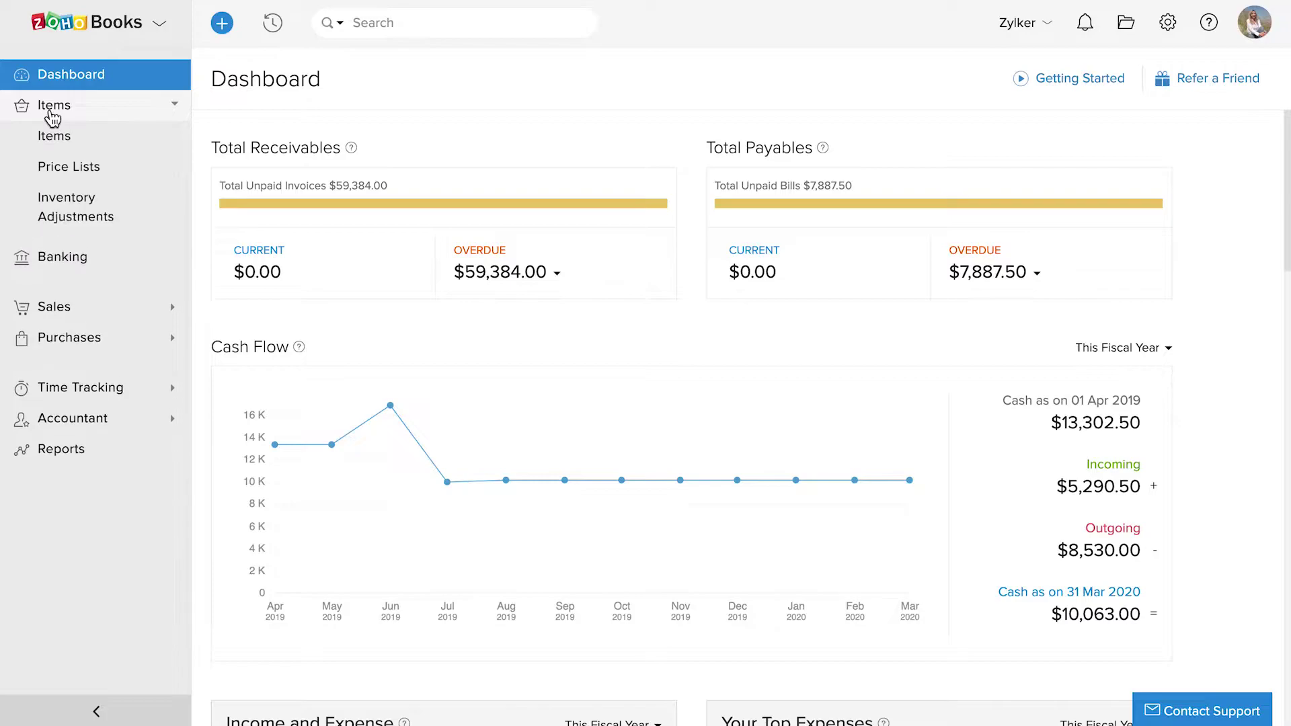
click(64, 166)
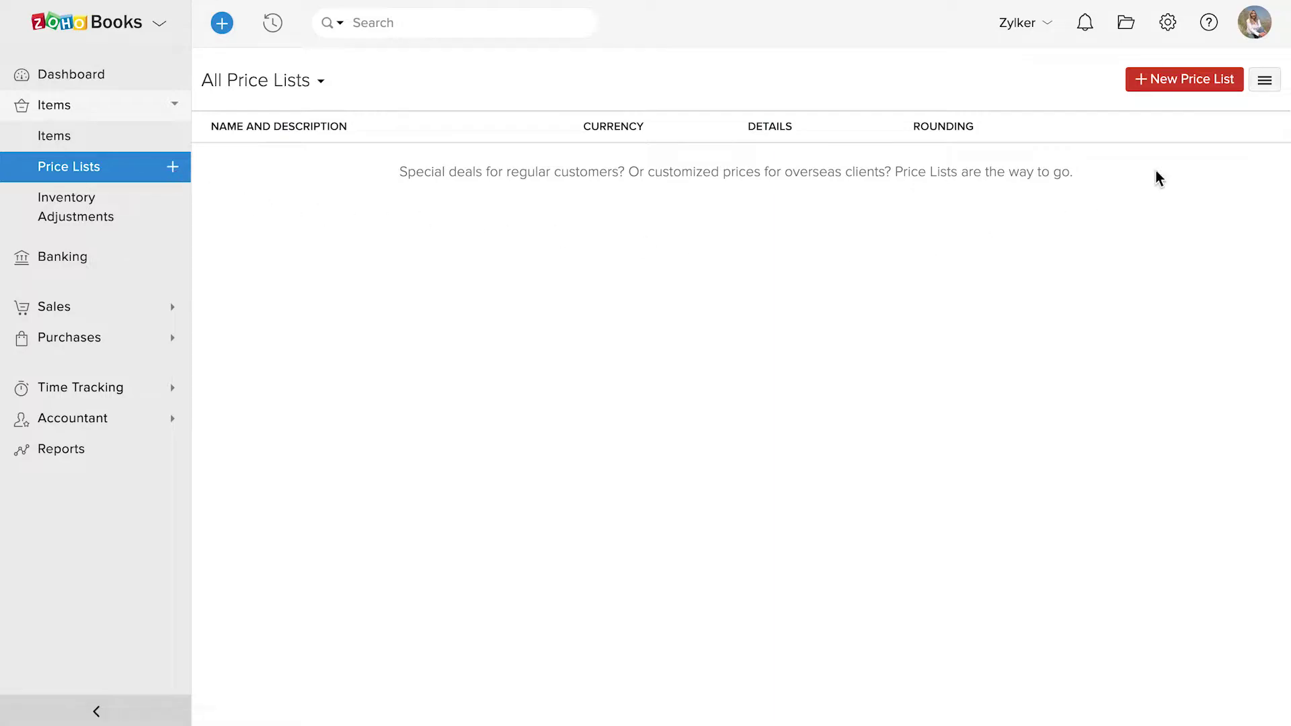
click(1218, 89)
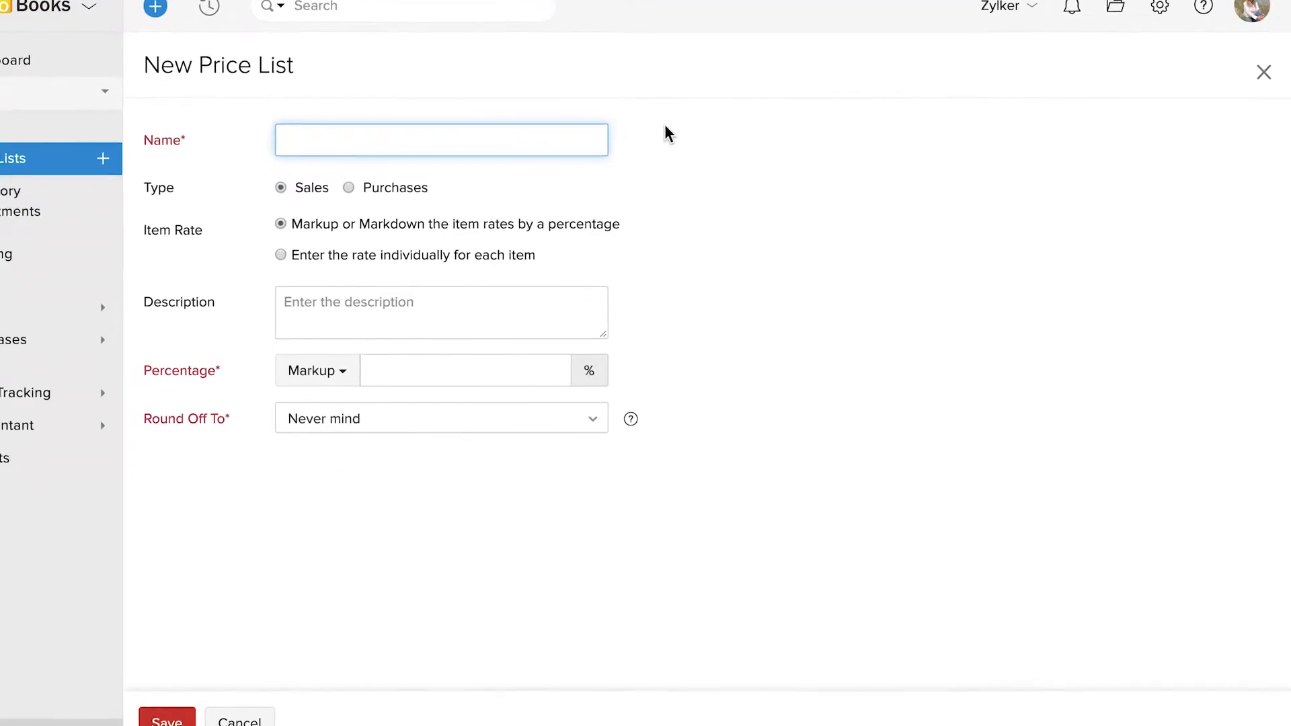
text(10% )
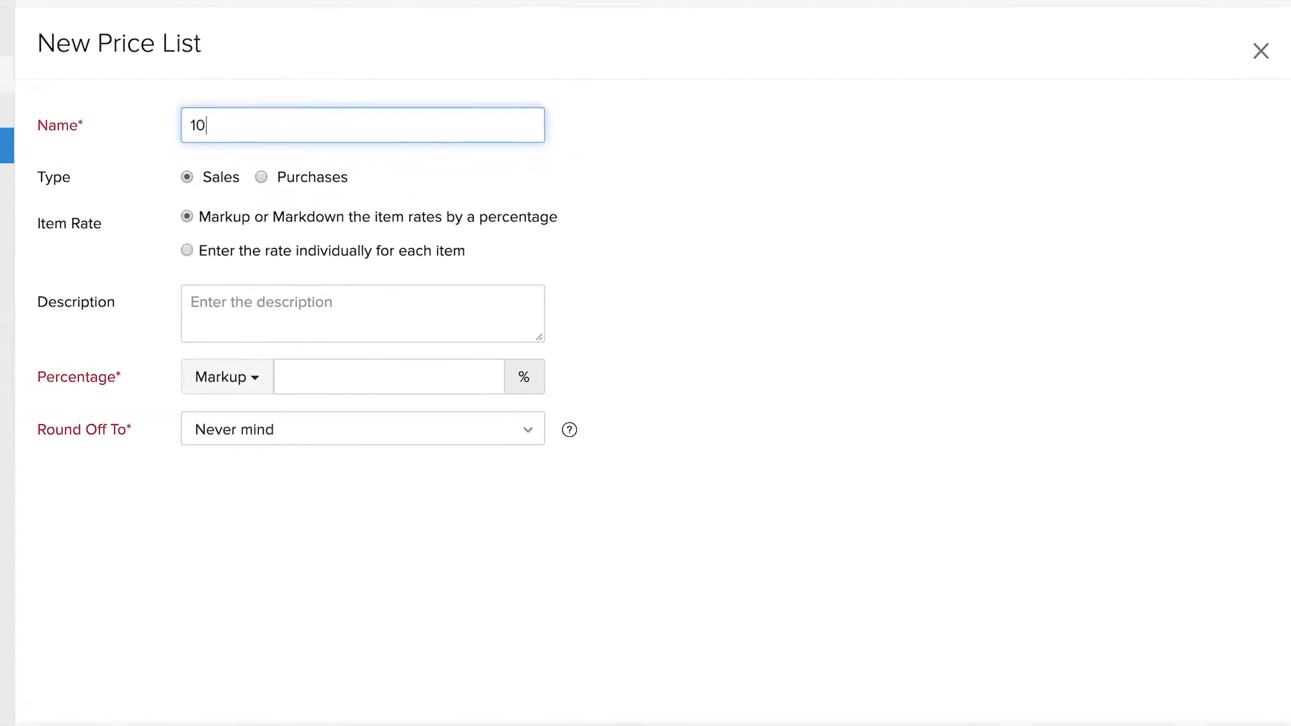
text(Dis)
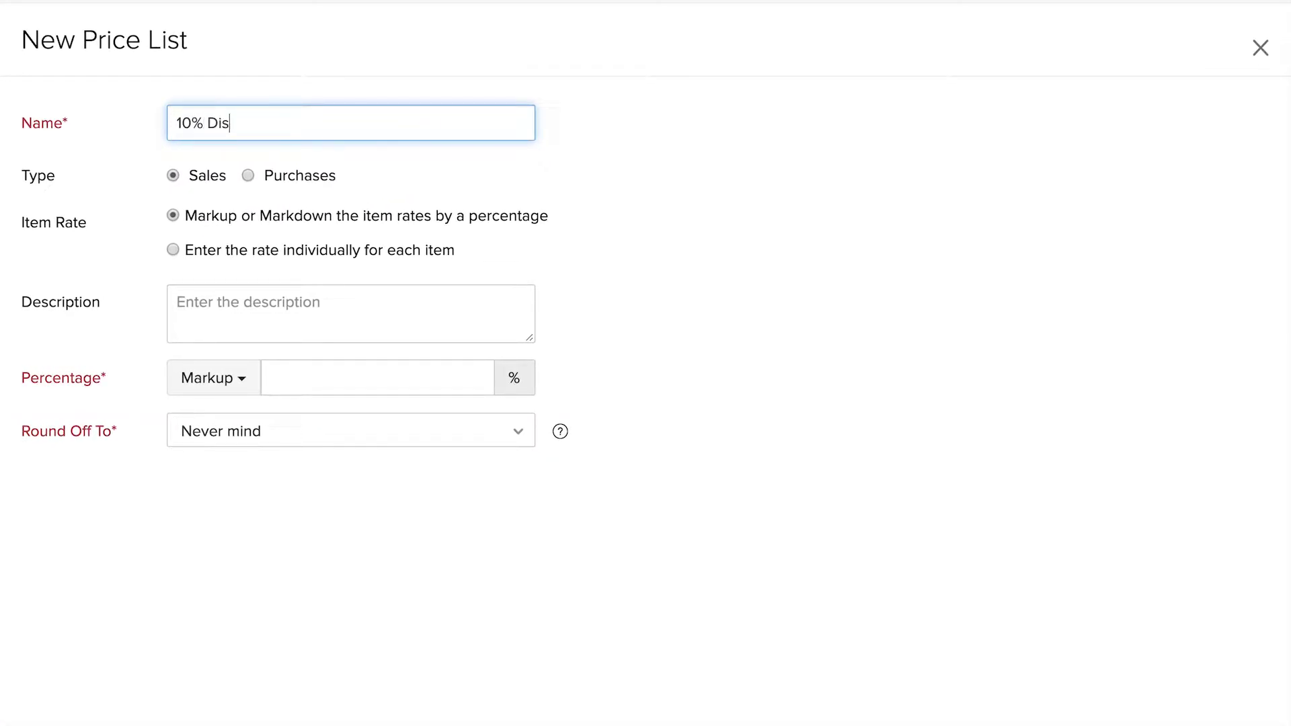
text(count)
click(177, 176)
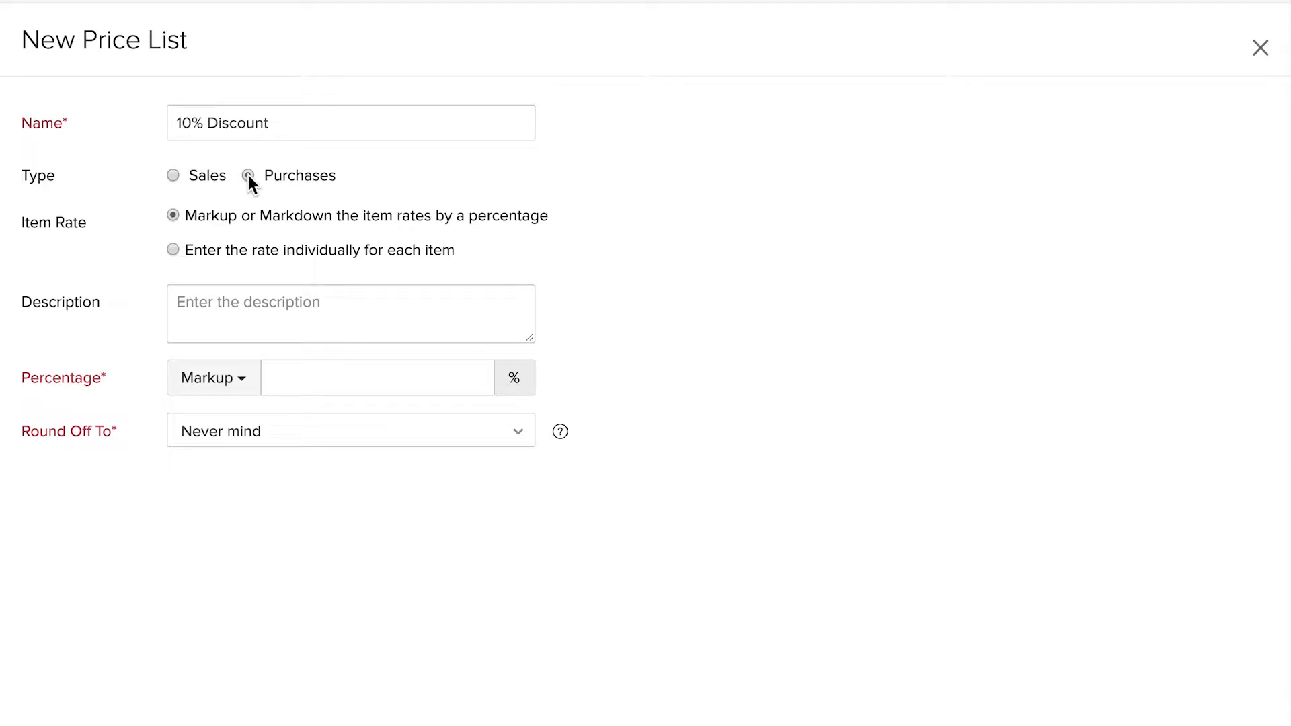
click(172, 177)
Switch to per-item rates and go through the News paper subscription, Mobile case and Portable charger custom rates.
click(173, 249)
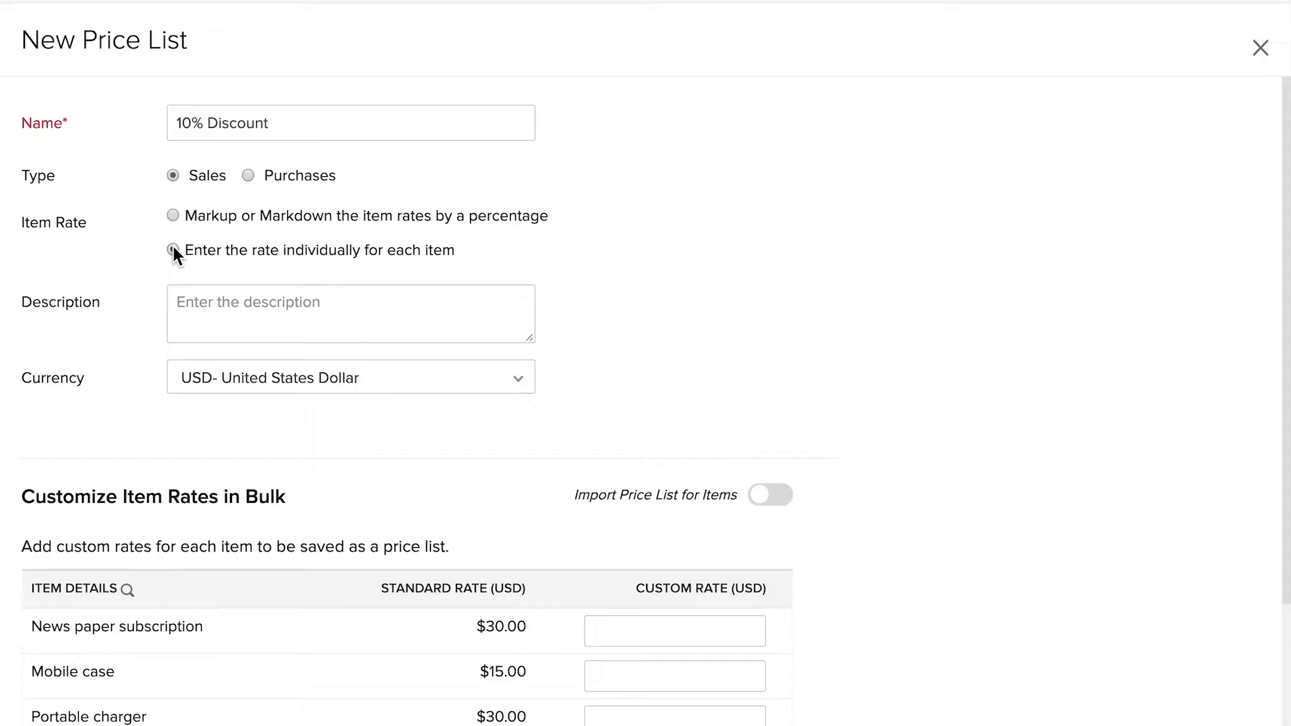
scroll(358, 407, down, 4)
click(643, 361)
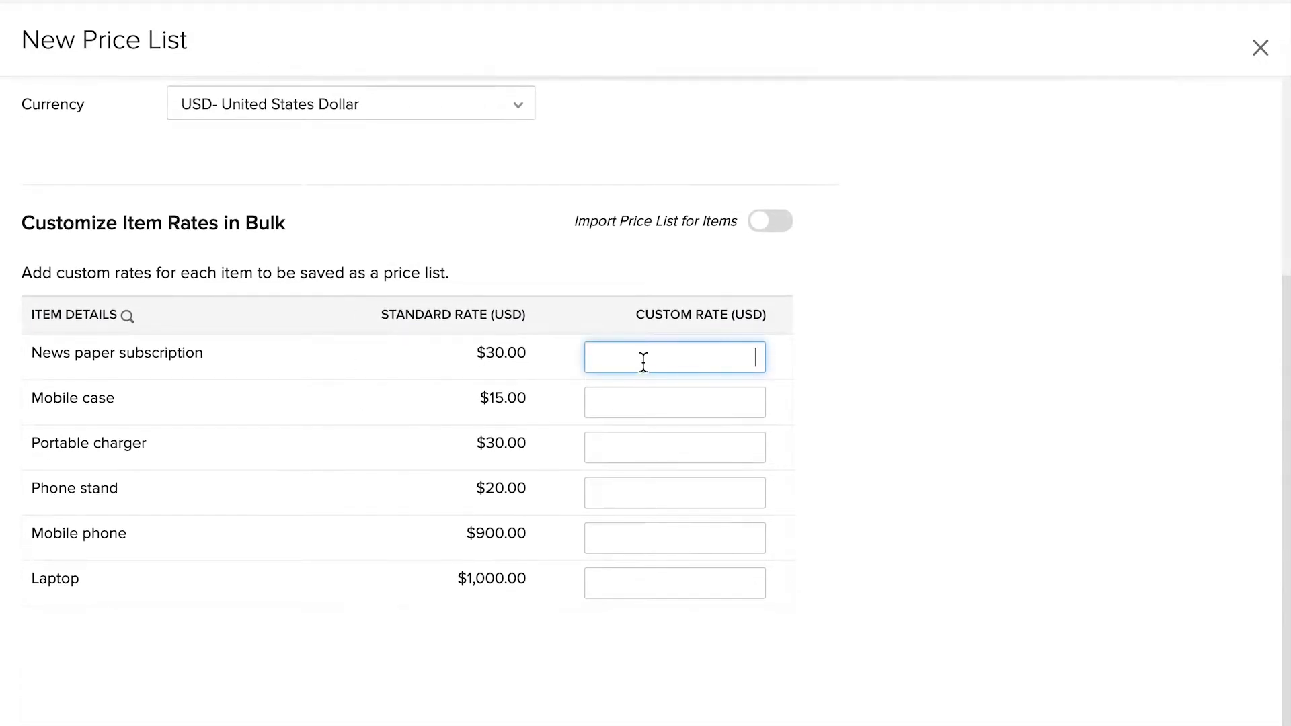
click(639, 404)
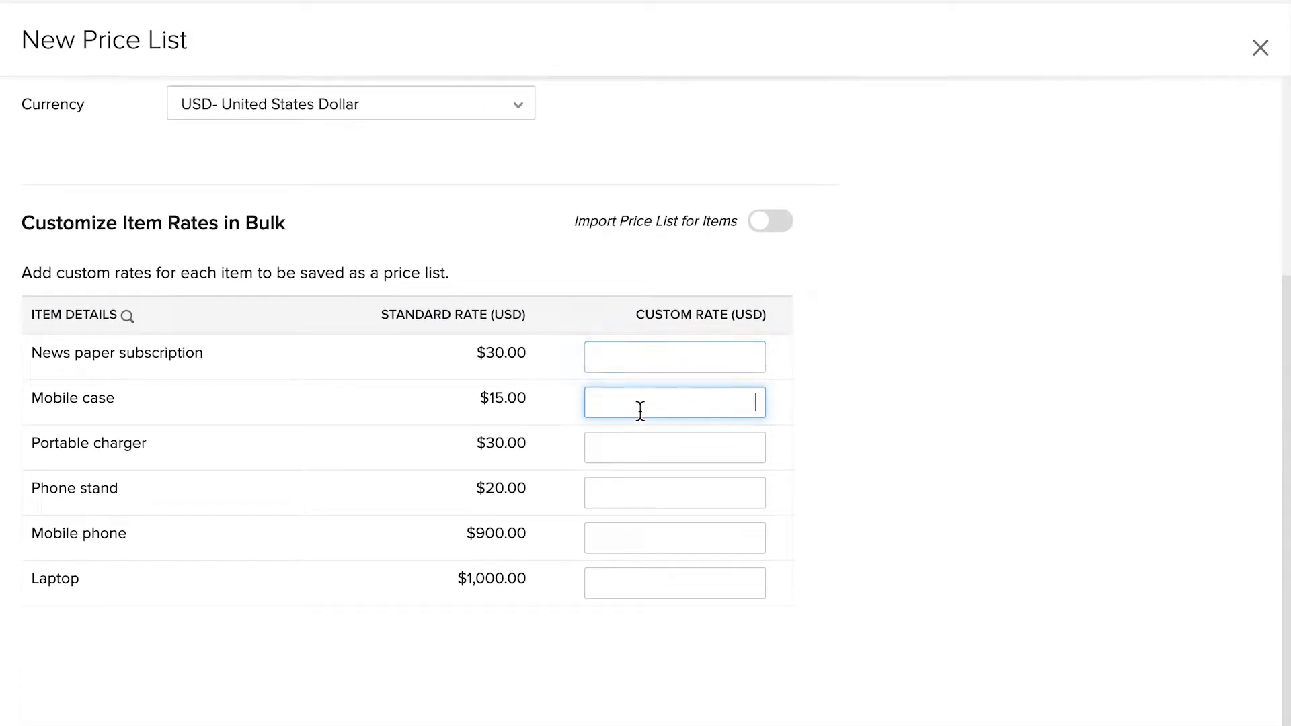
click(639, 455)
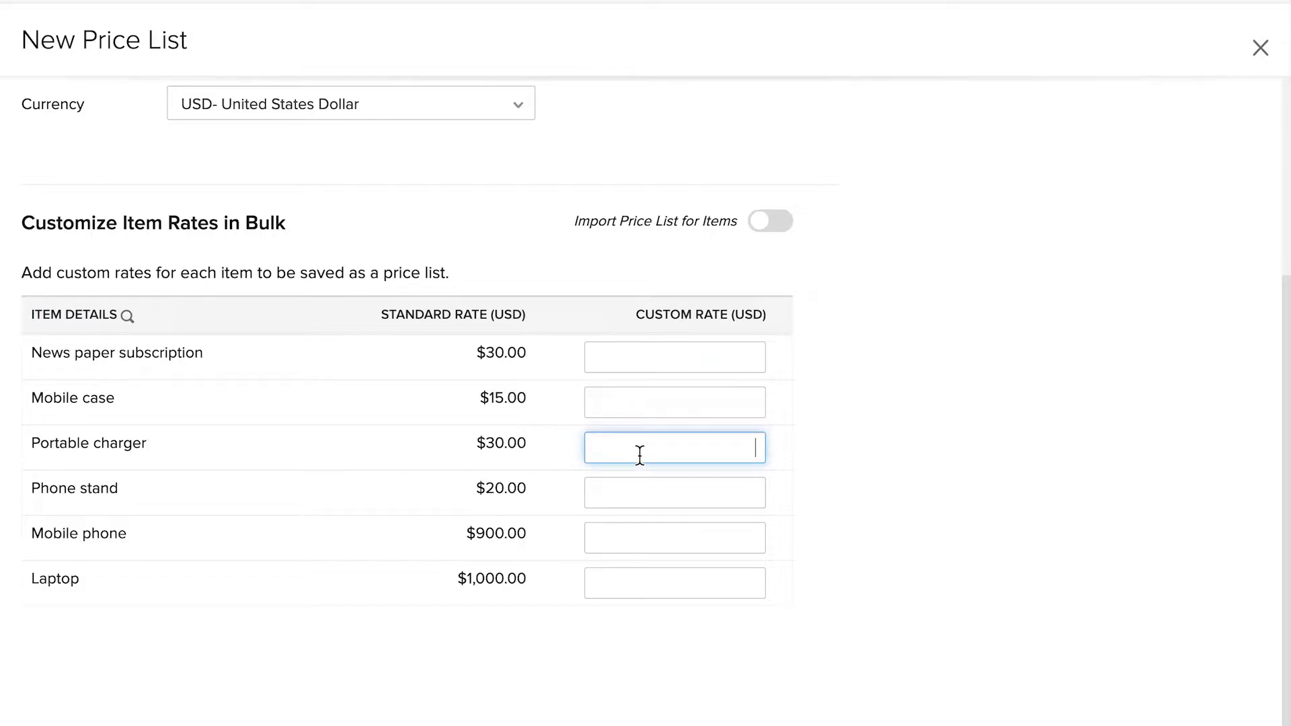
Turn on the Import Price List for Items toggle.
click(624, 260)
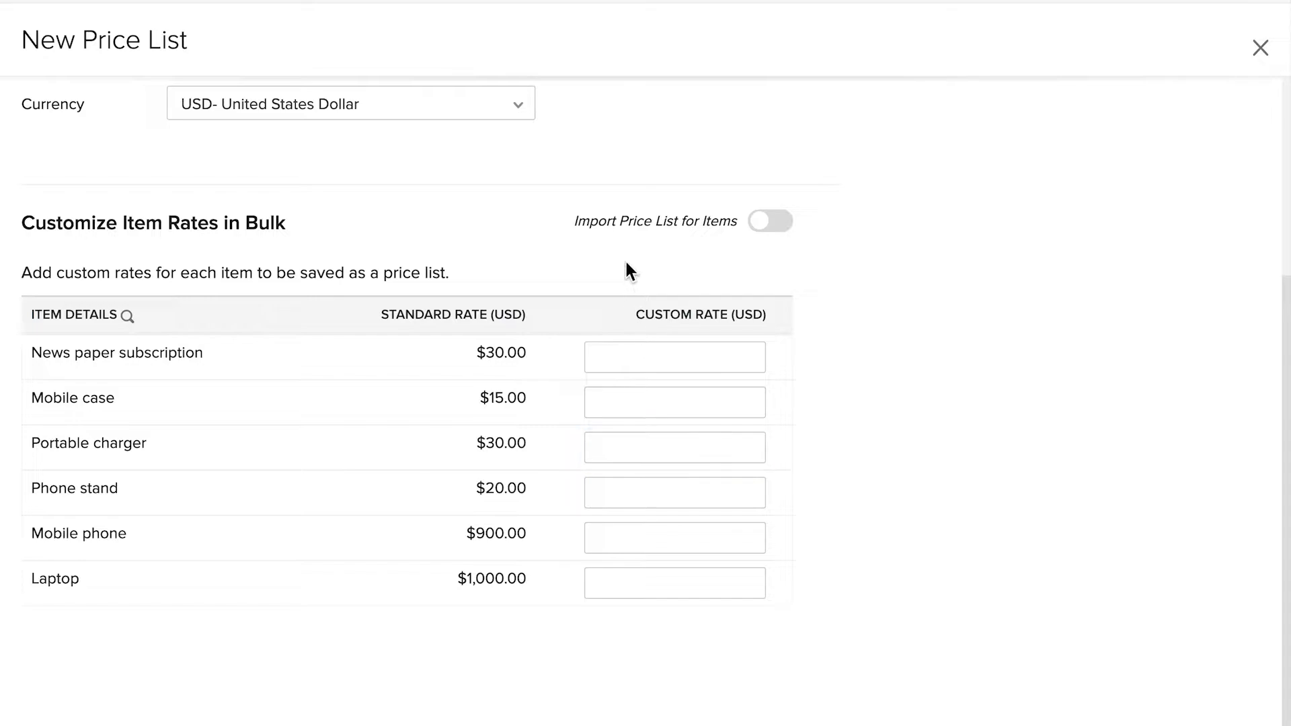
click(763, 225)
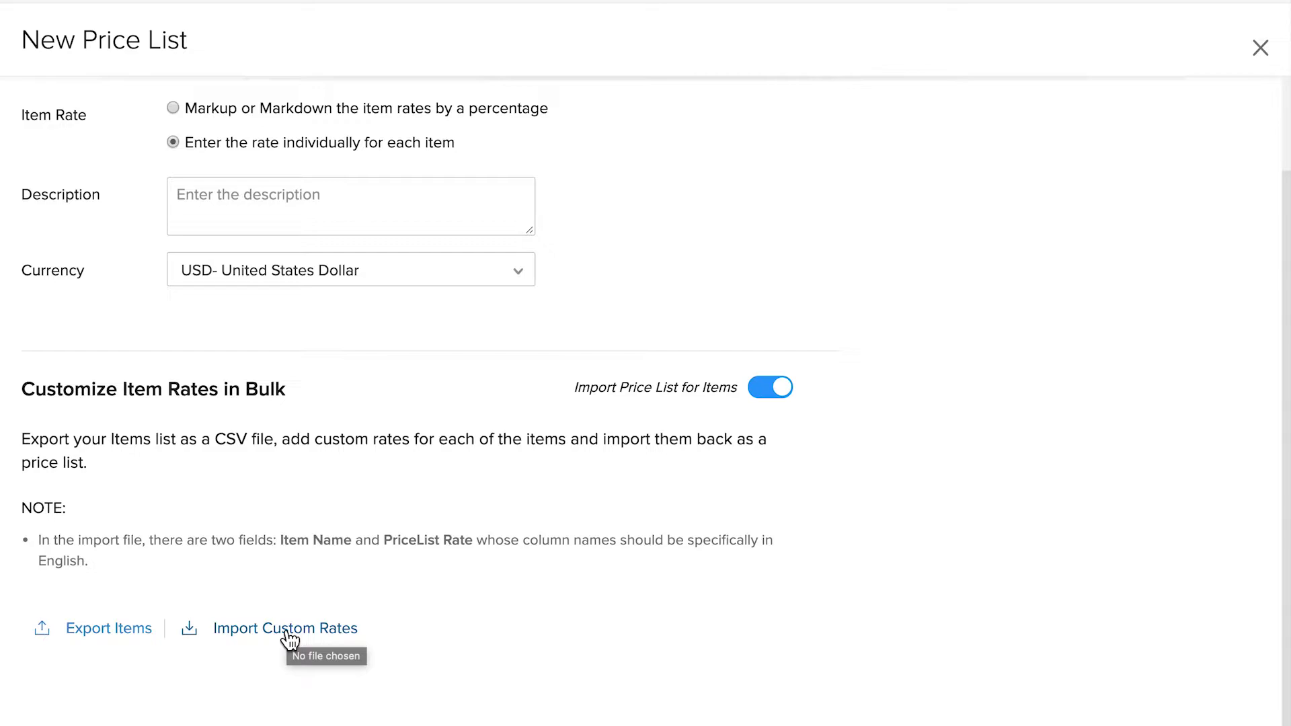
scroll(288, 639, up, 2)
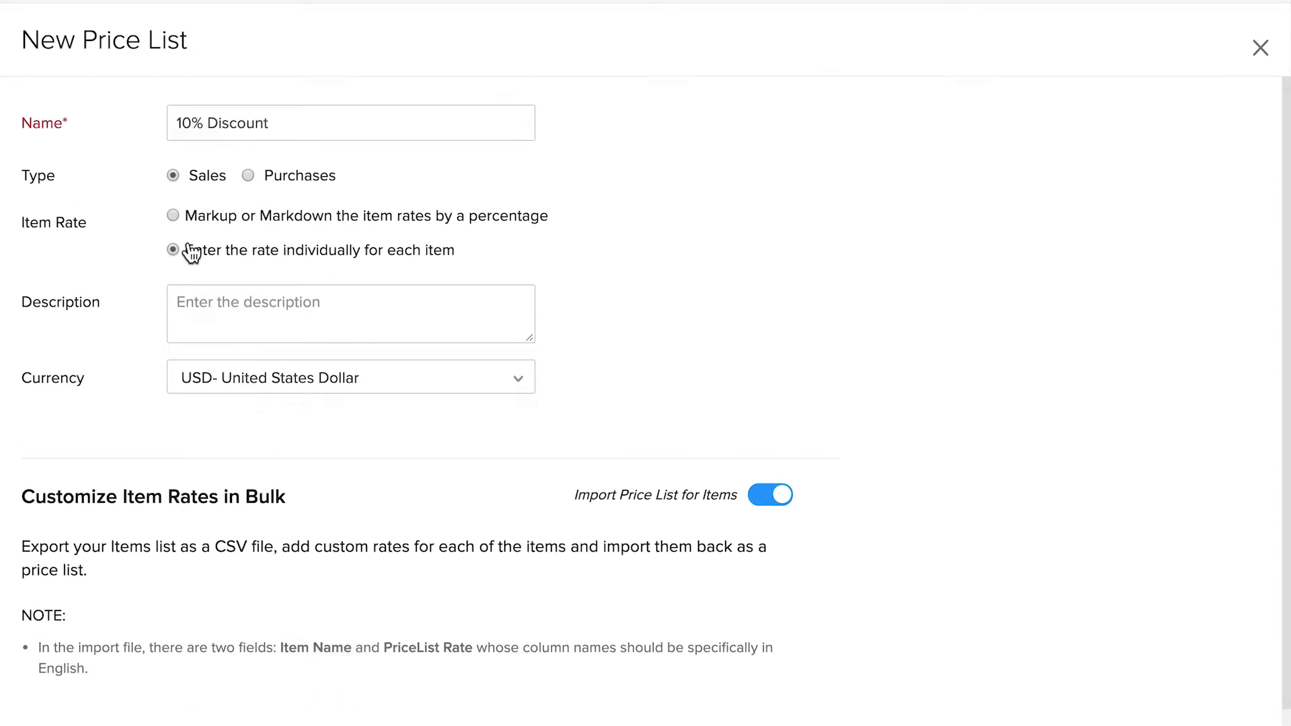
Use percentage-based rates: Markdown by 10 percent, rounded off to the nearest whole number.
click(173, 215)
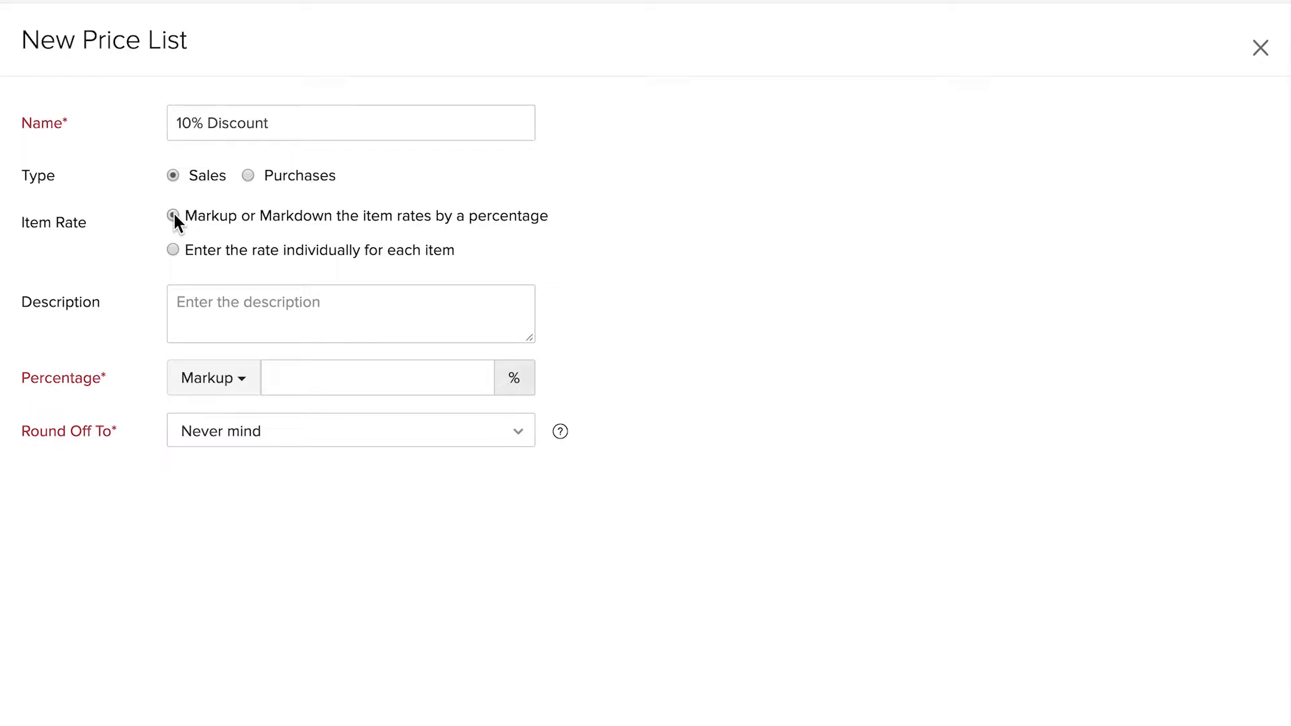
click(246, 307)
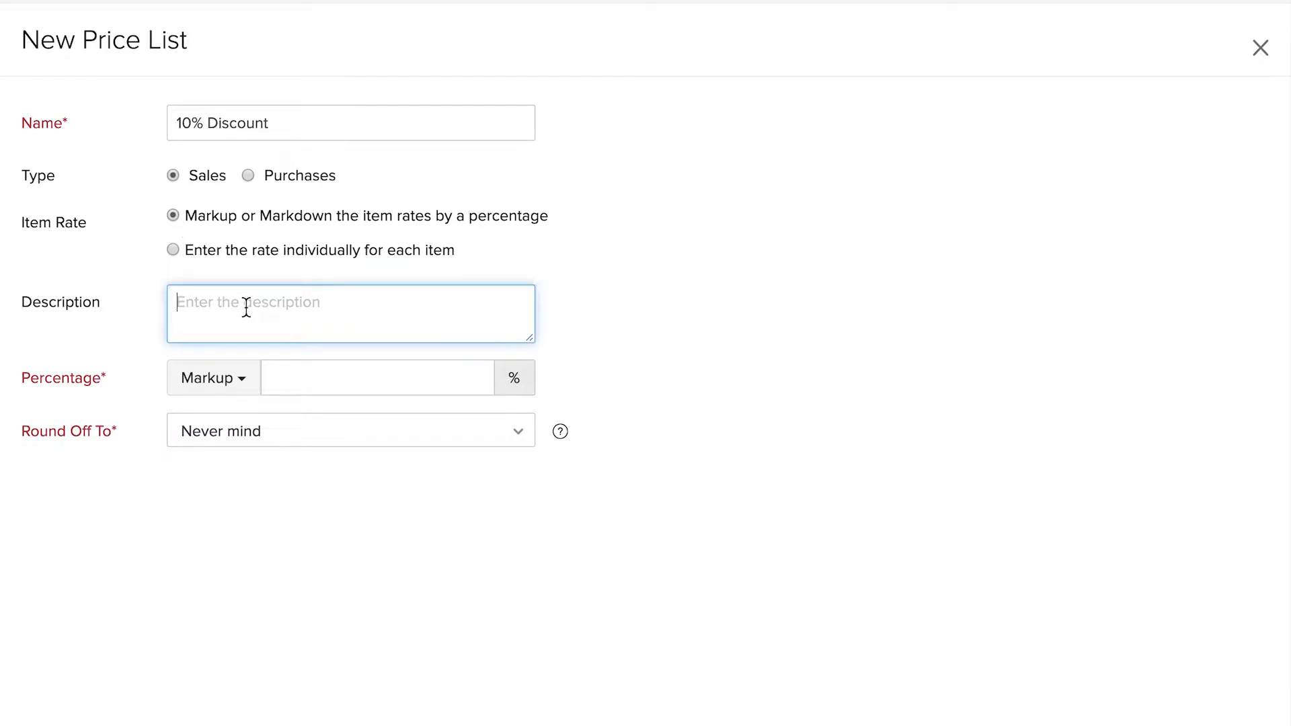
click(229, 376)
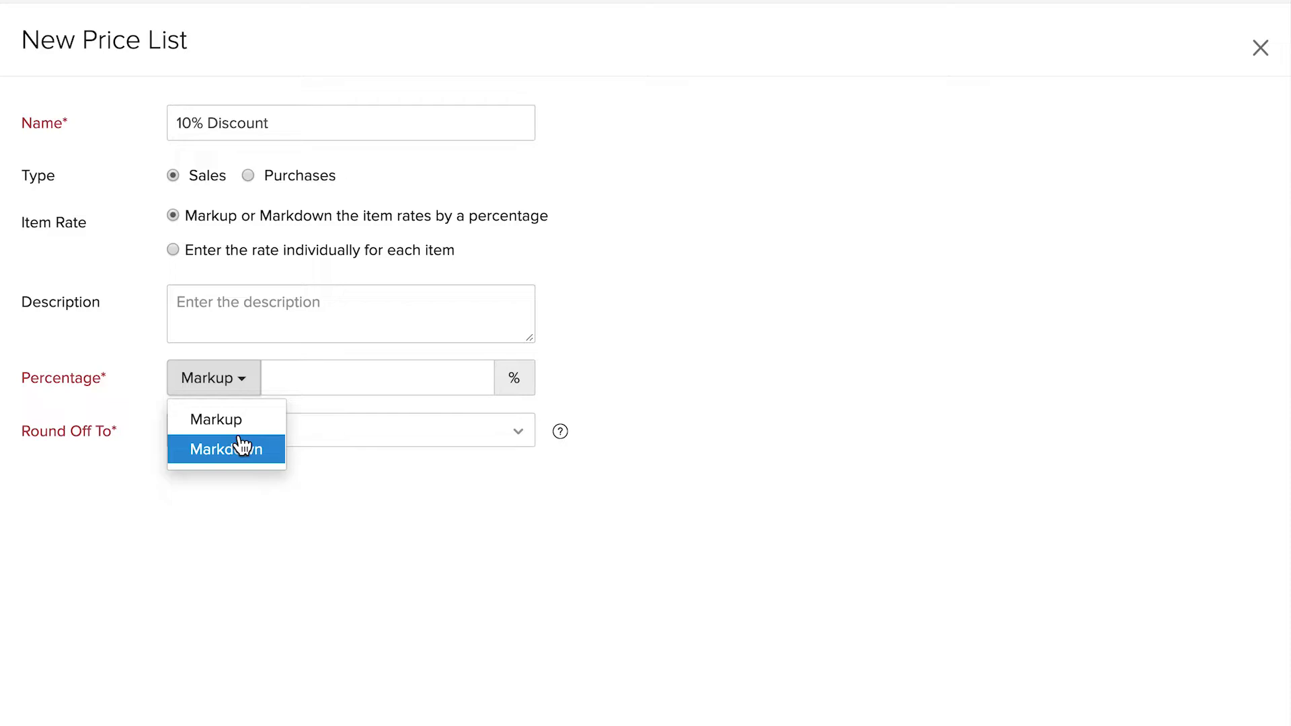
click(240, 446)
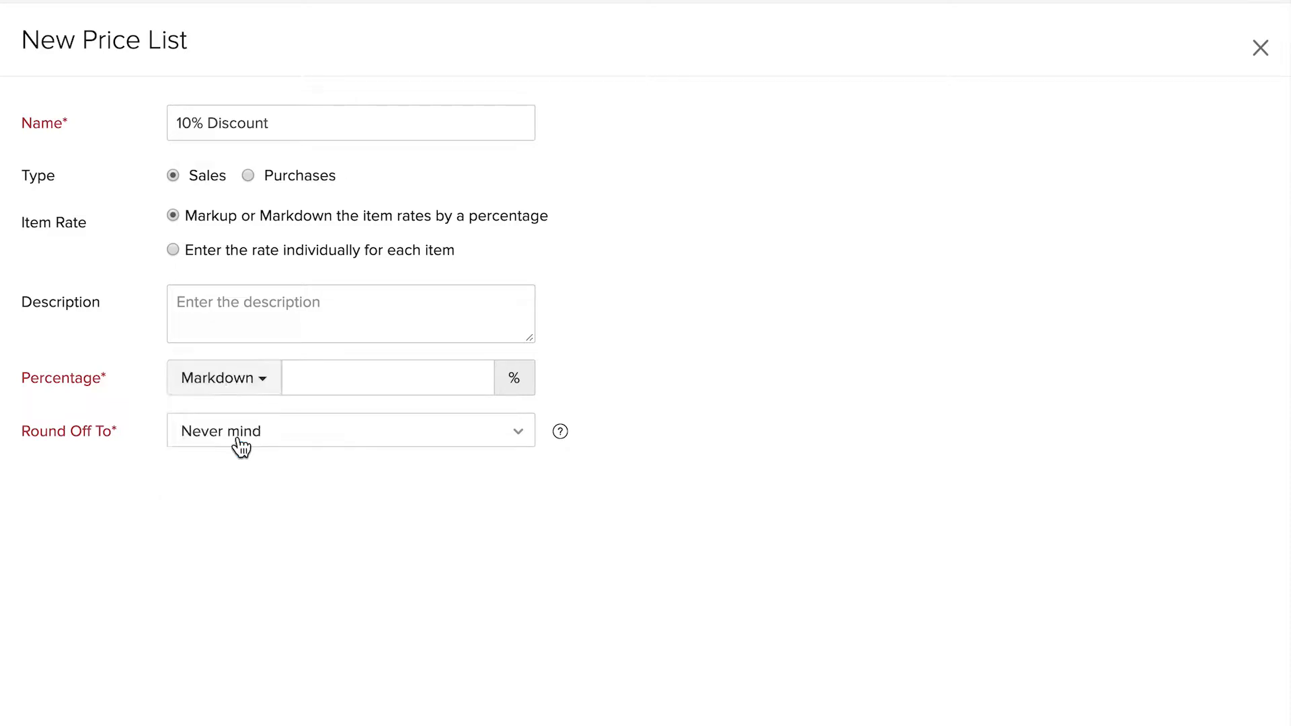
click(326, 380)
text(10)
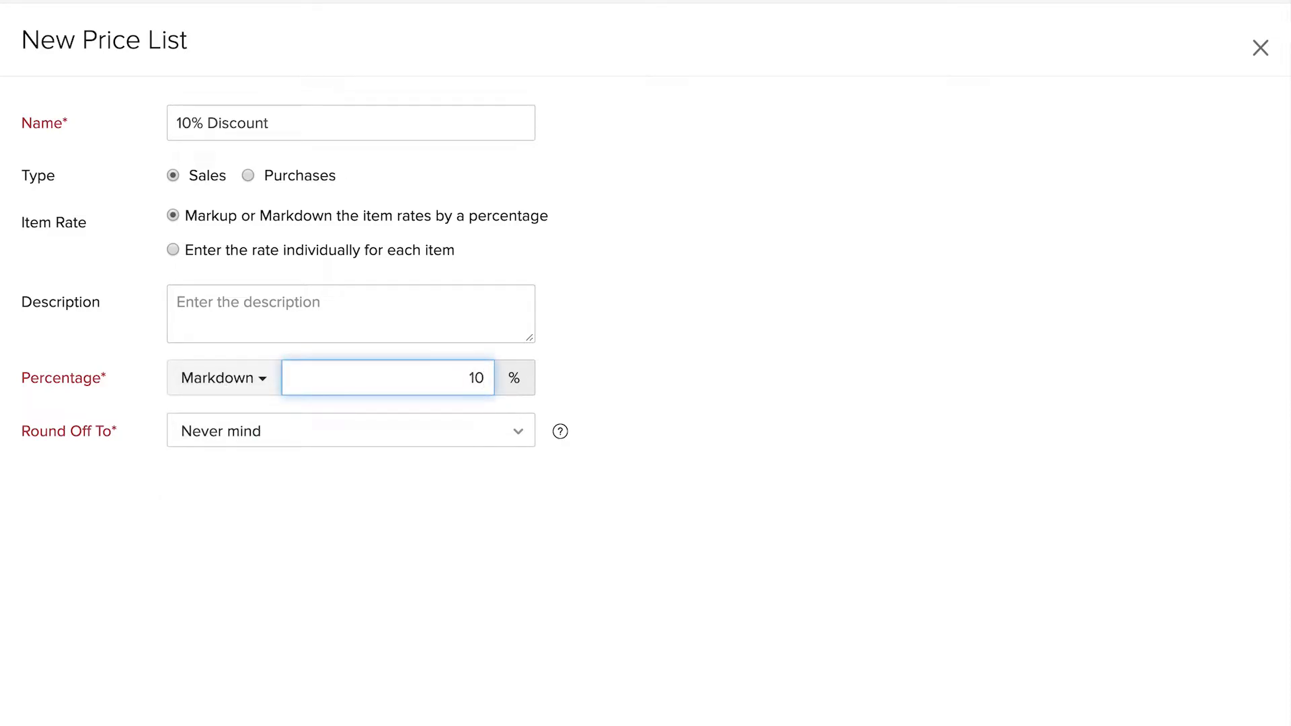
click(304, 431)
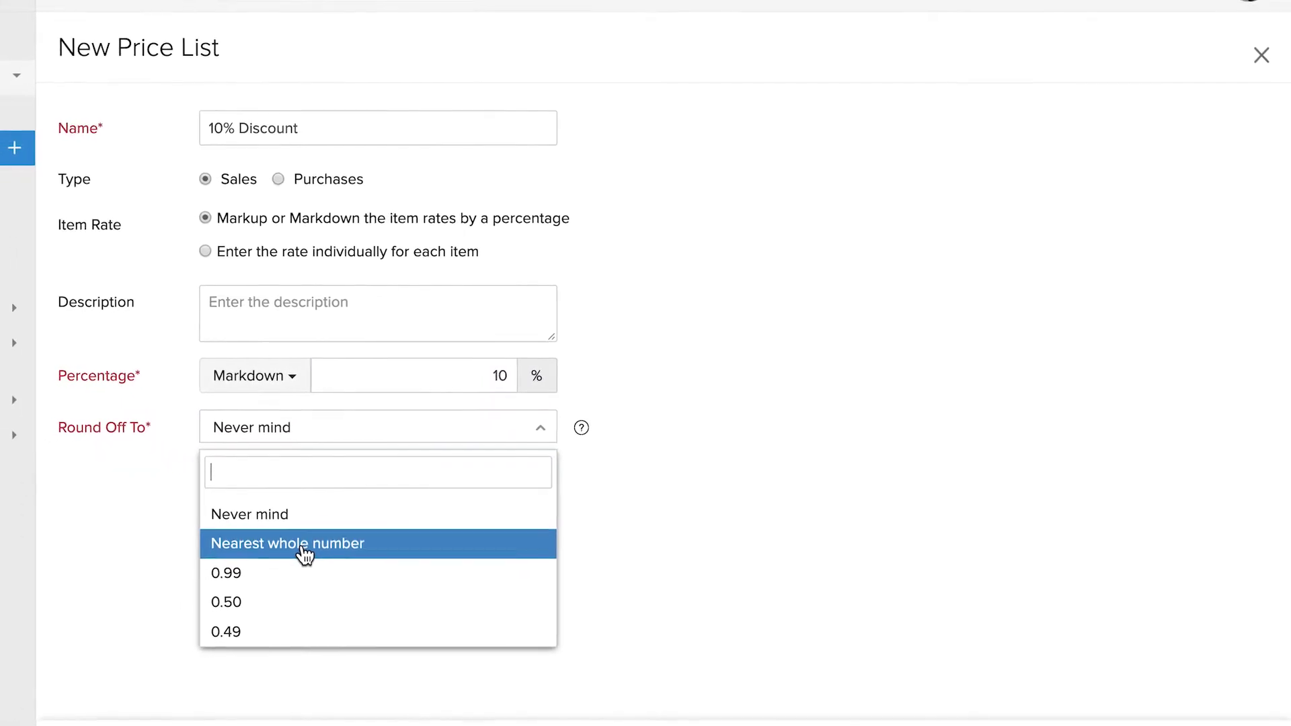
click(305, 548)
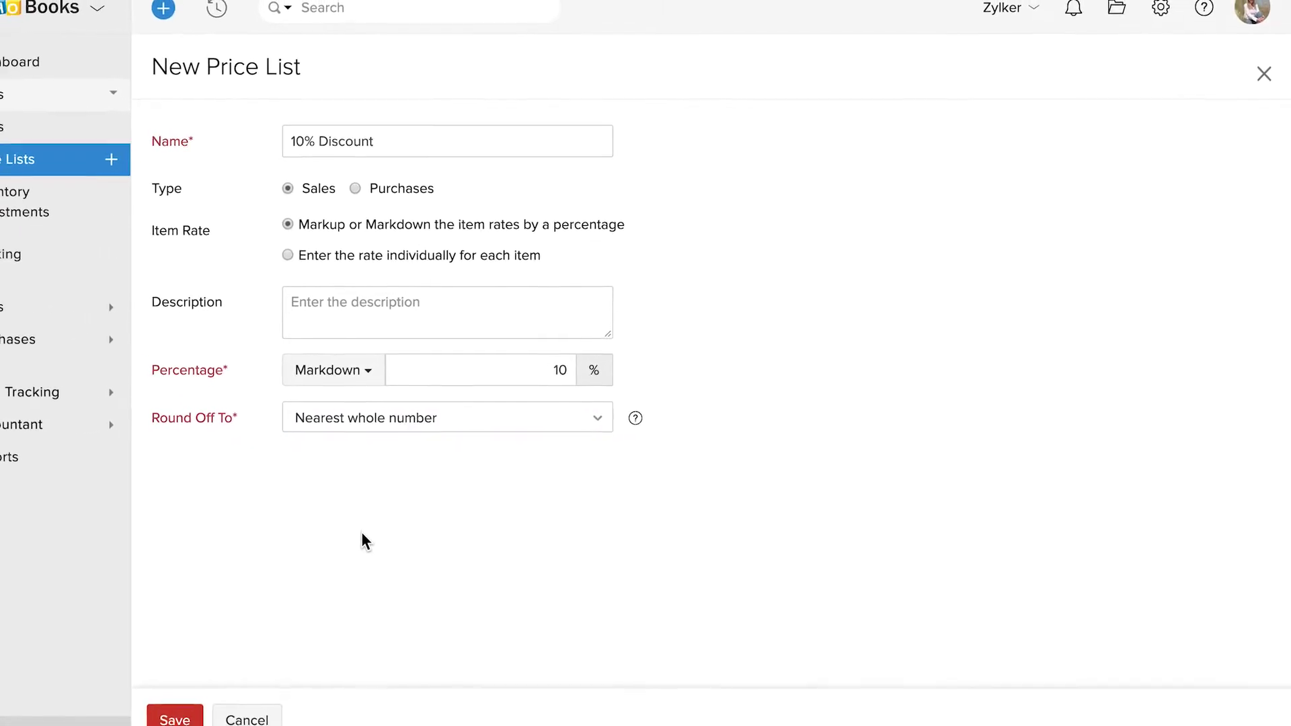
Save the new 10% Discount price list.
click(175, 713)
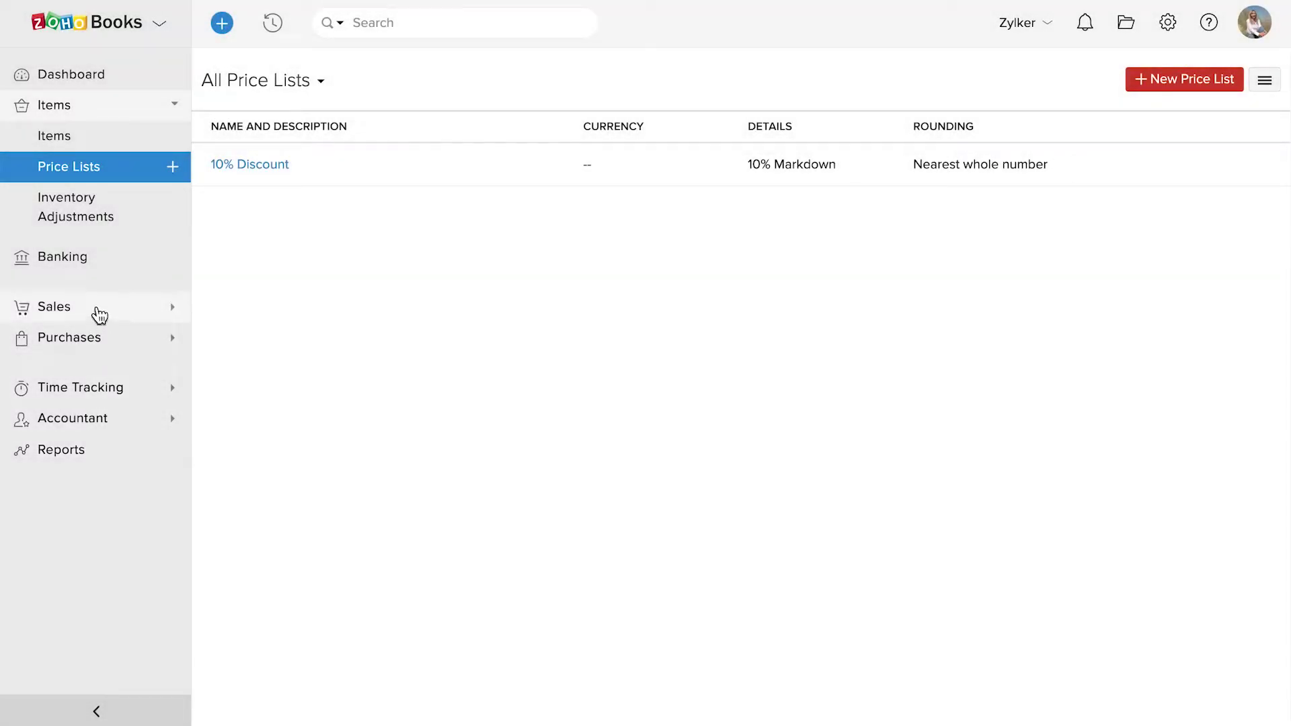
click(95, 310)
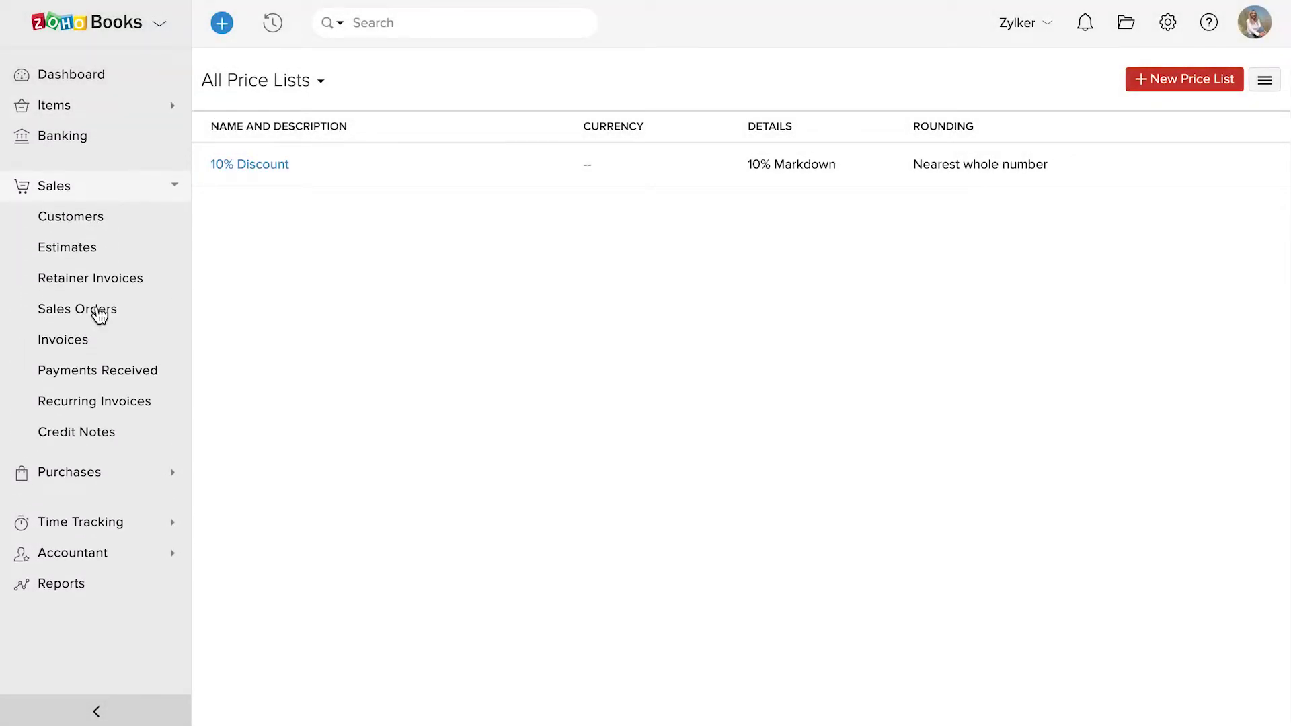
Edit the customer with no receivables, set their Price List to 10% Discount, and save.
click(111, 224)
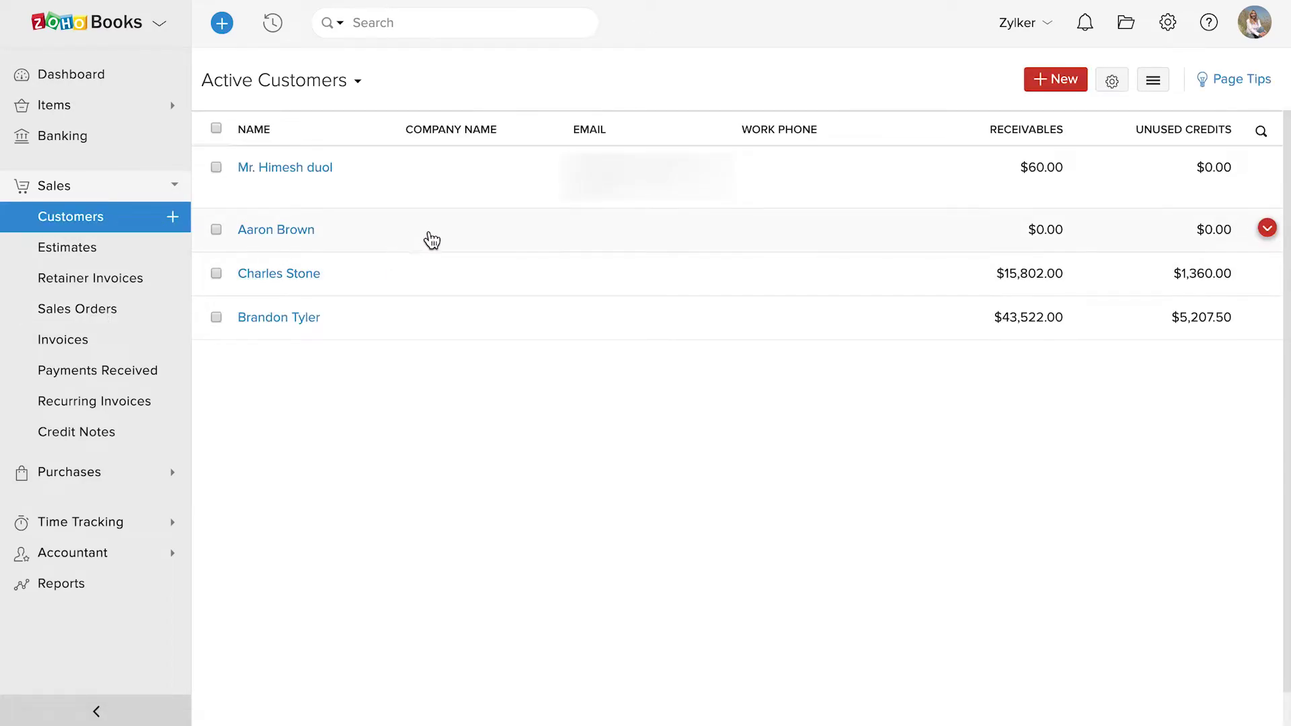
click(433, 239)
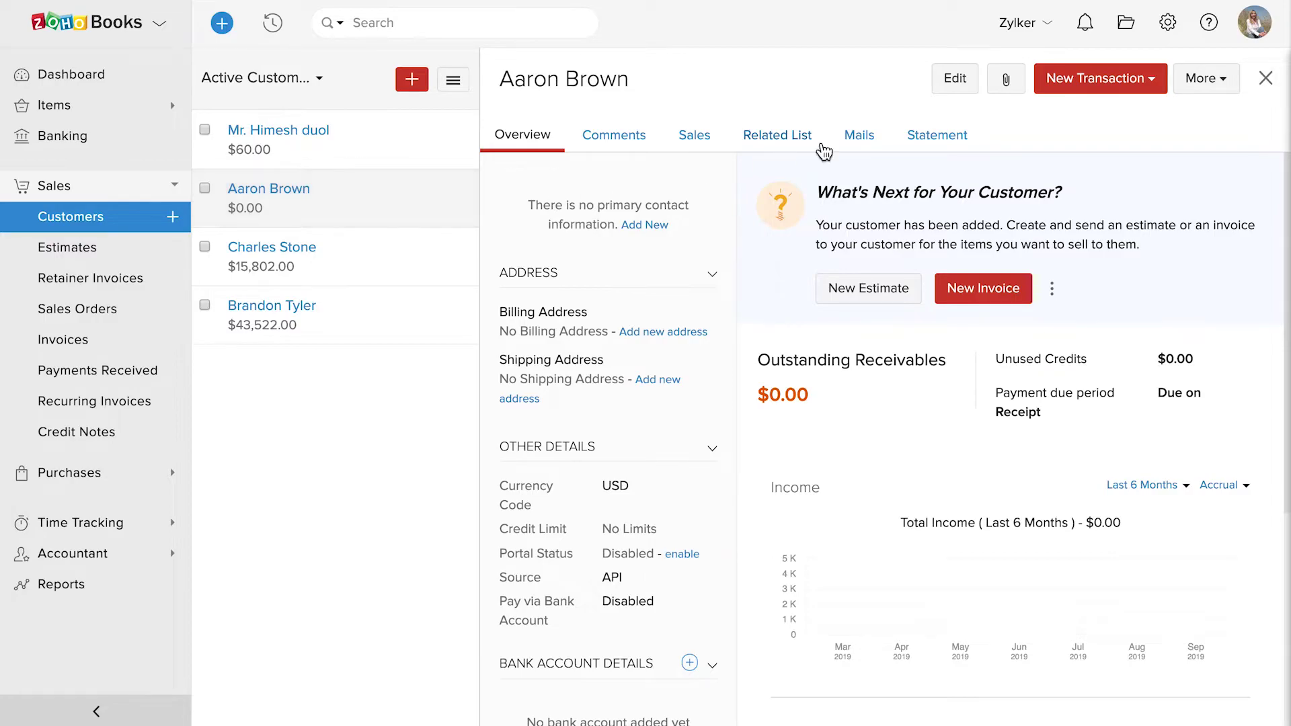
click(946, 85)
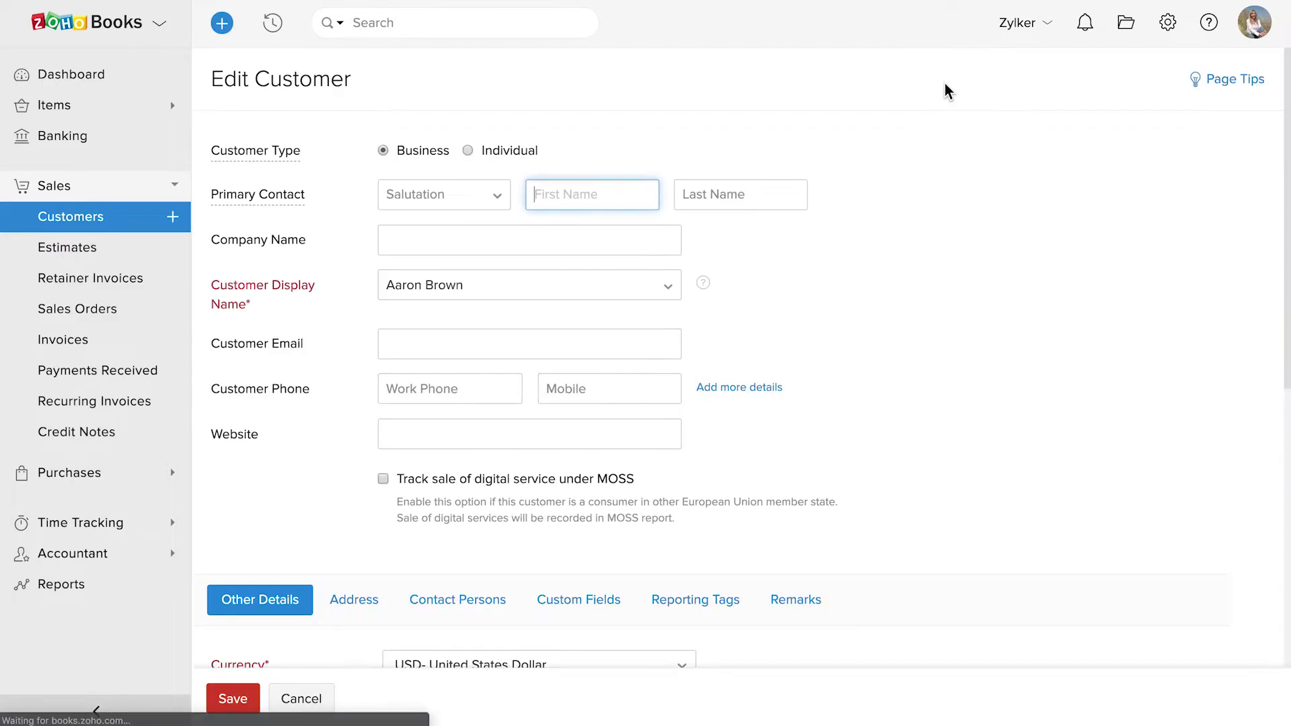
scroll(885, 288, down, 1)
scroll(885, 288, down, 7)
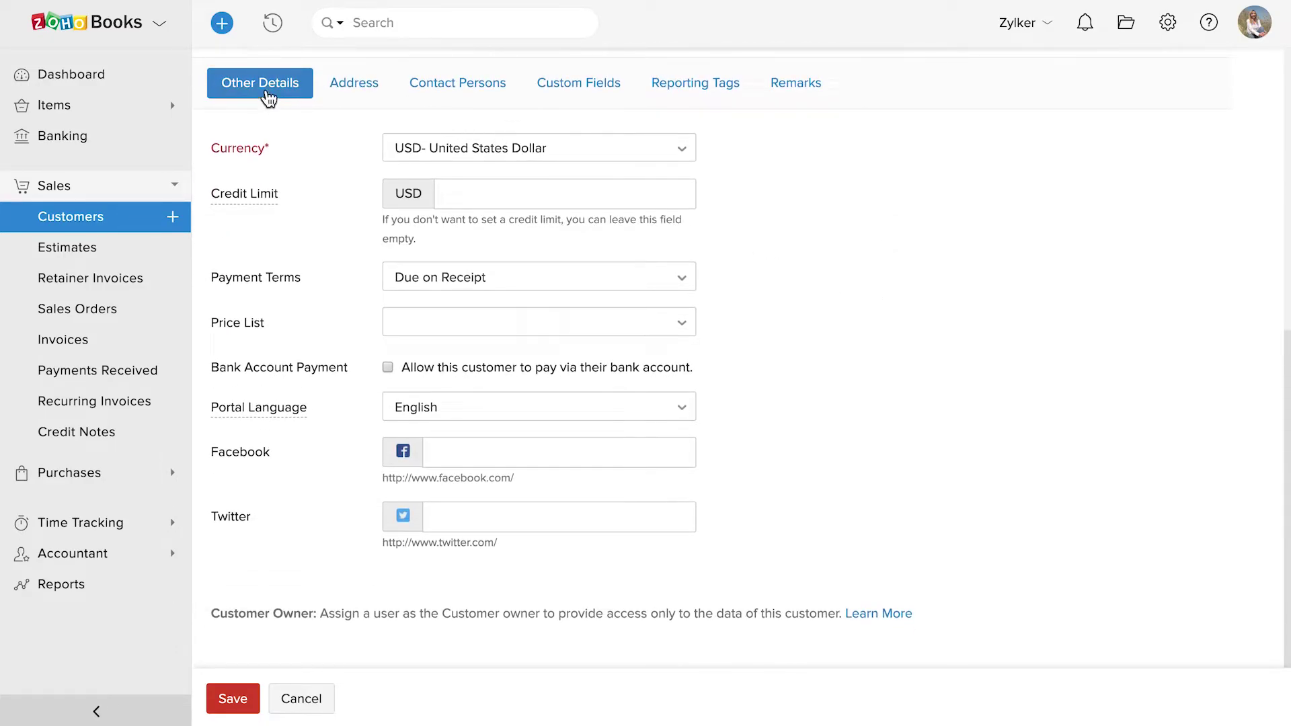
triple_click(255, 323)
click(563, 327)
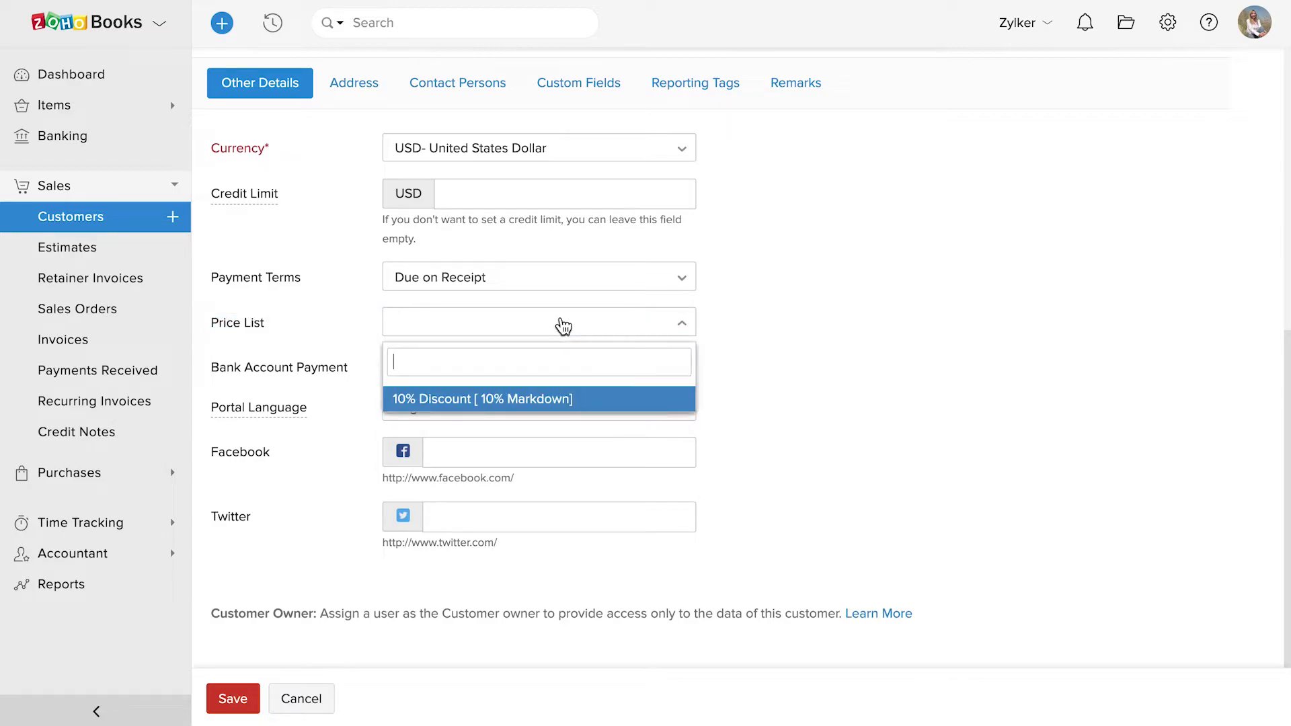
click(554, 400)
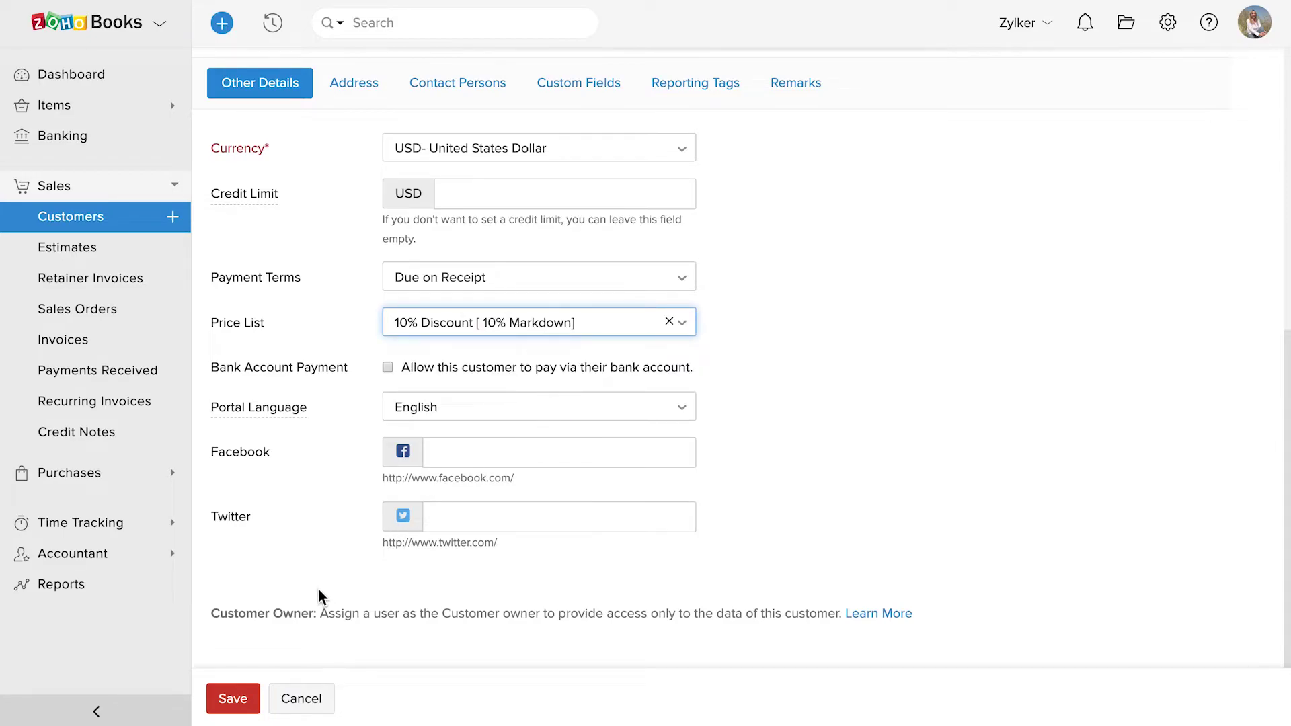
click(244, 699)
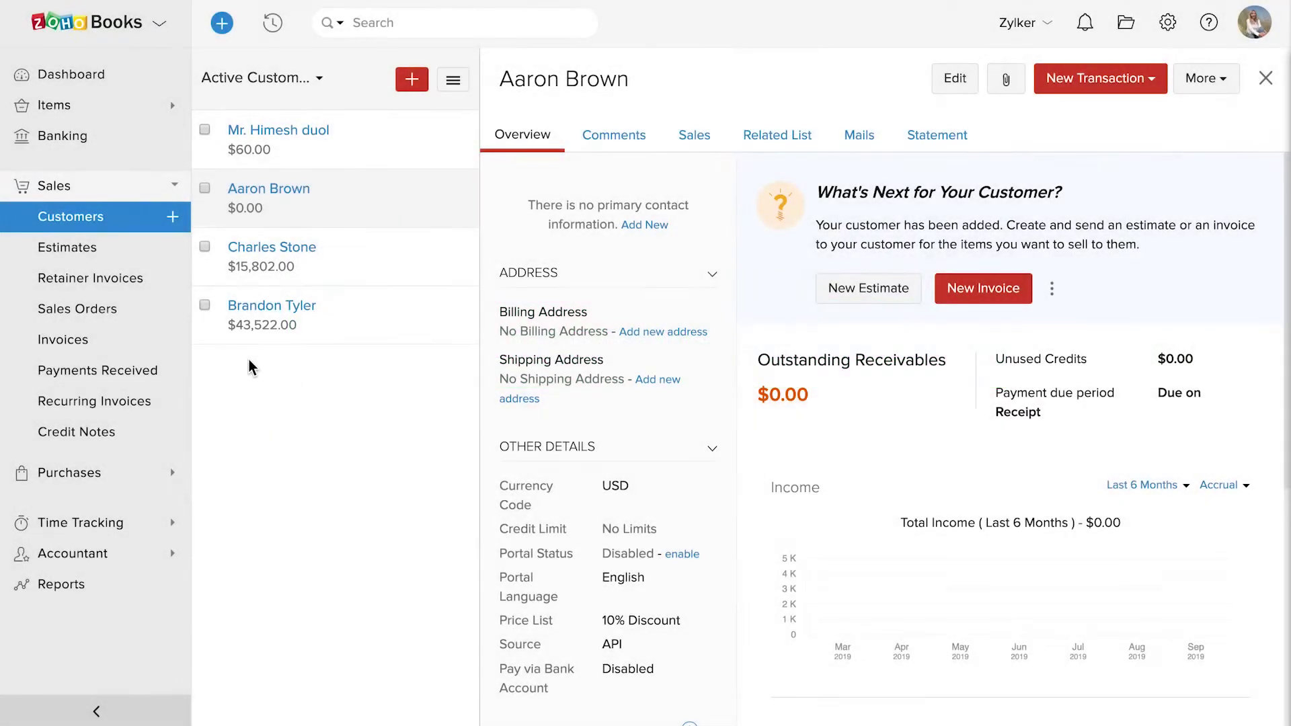
Start a new invoice for the customer with Laptop as the first line item.
click(173, 341)
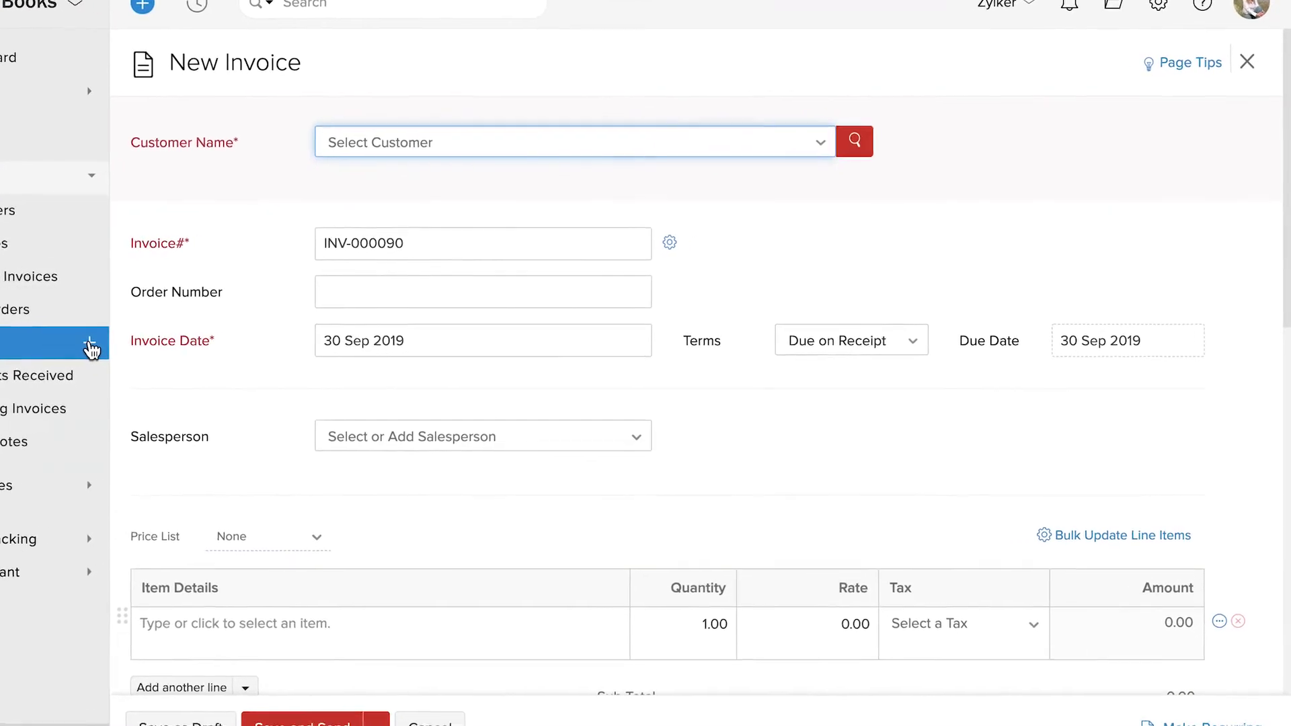
click(356, 143)
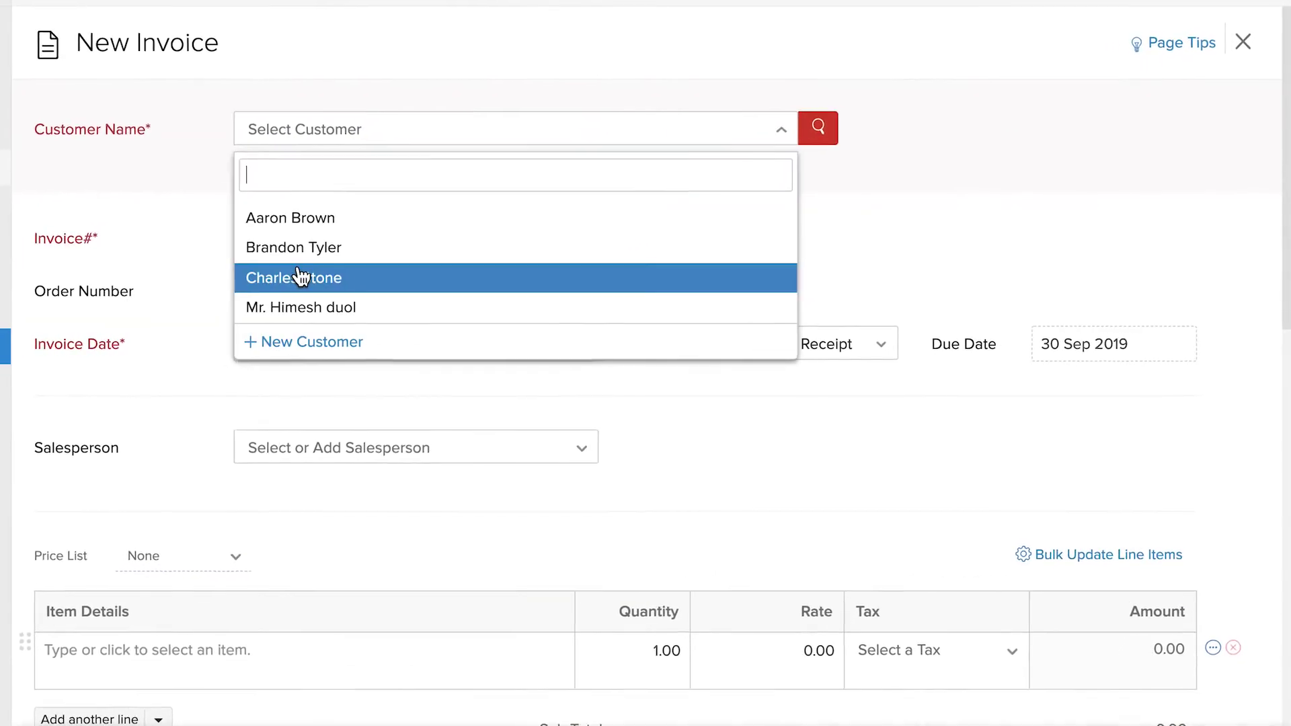
click(379, 278)
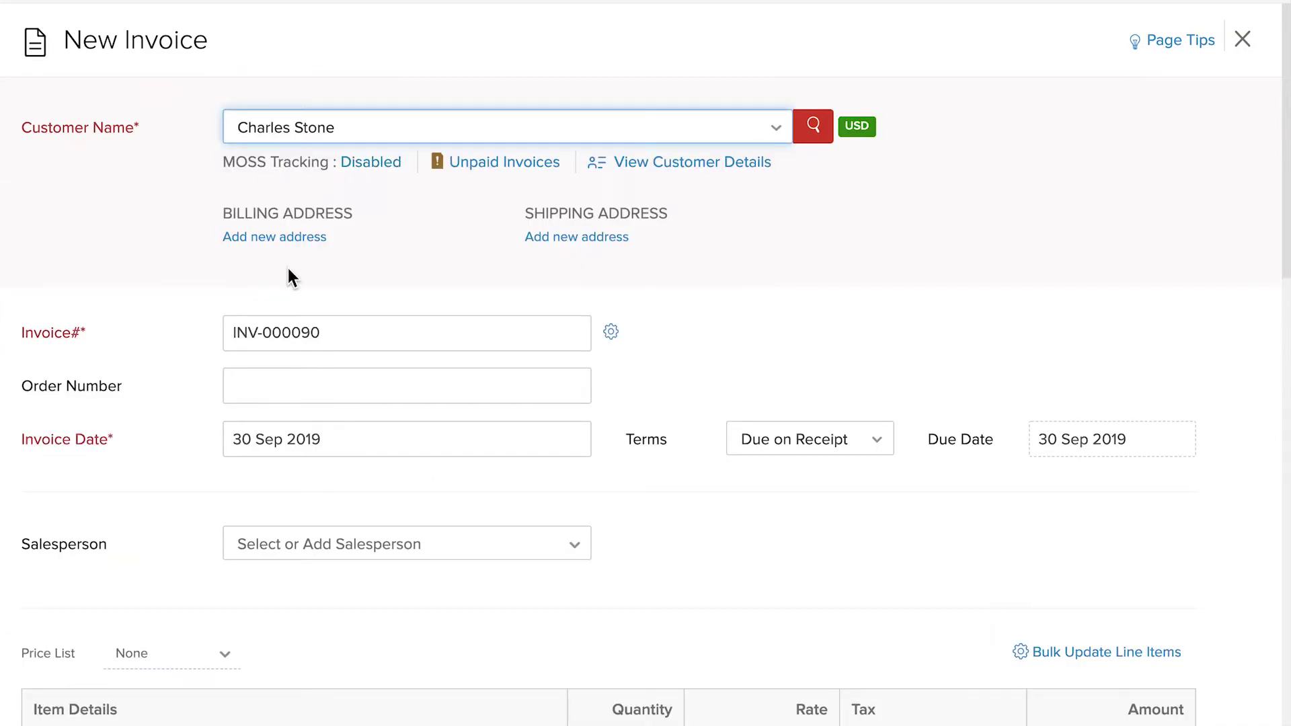
scroll(289, 276, down, 9)
click(271, 152)
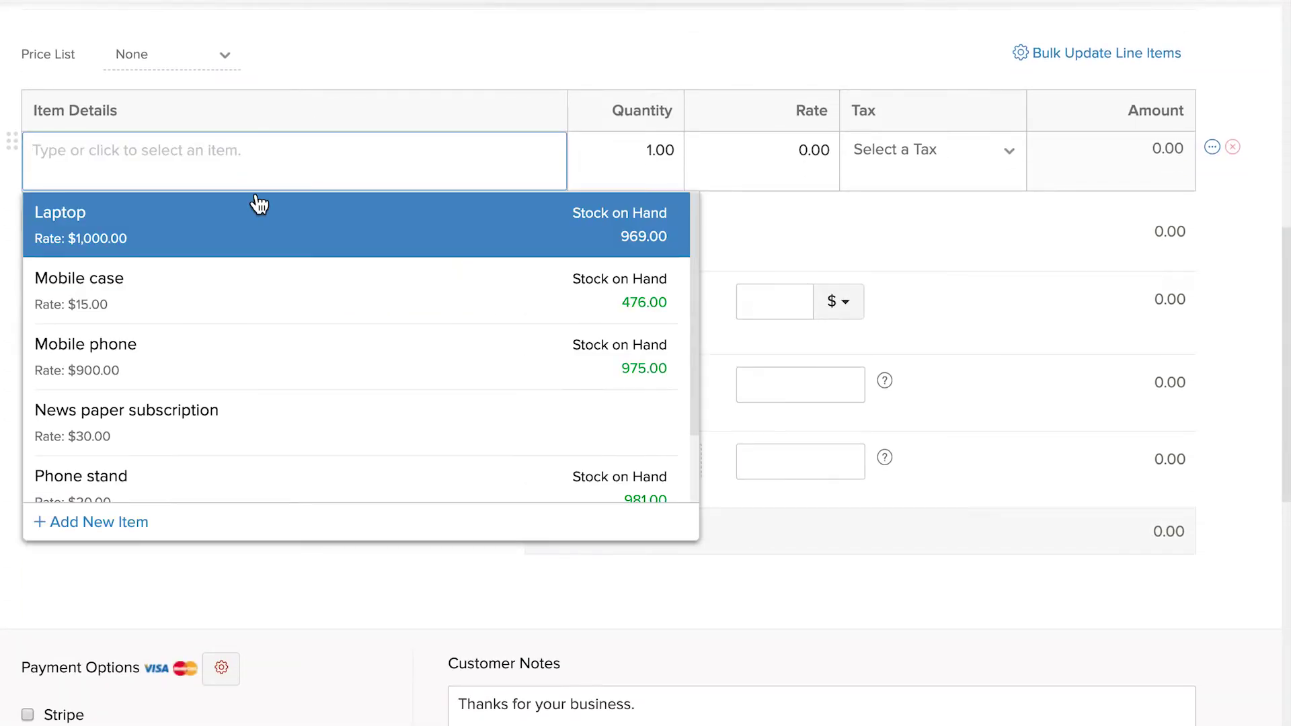
click(247, 219)
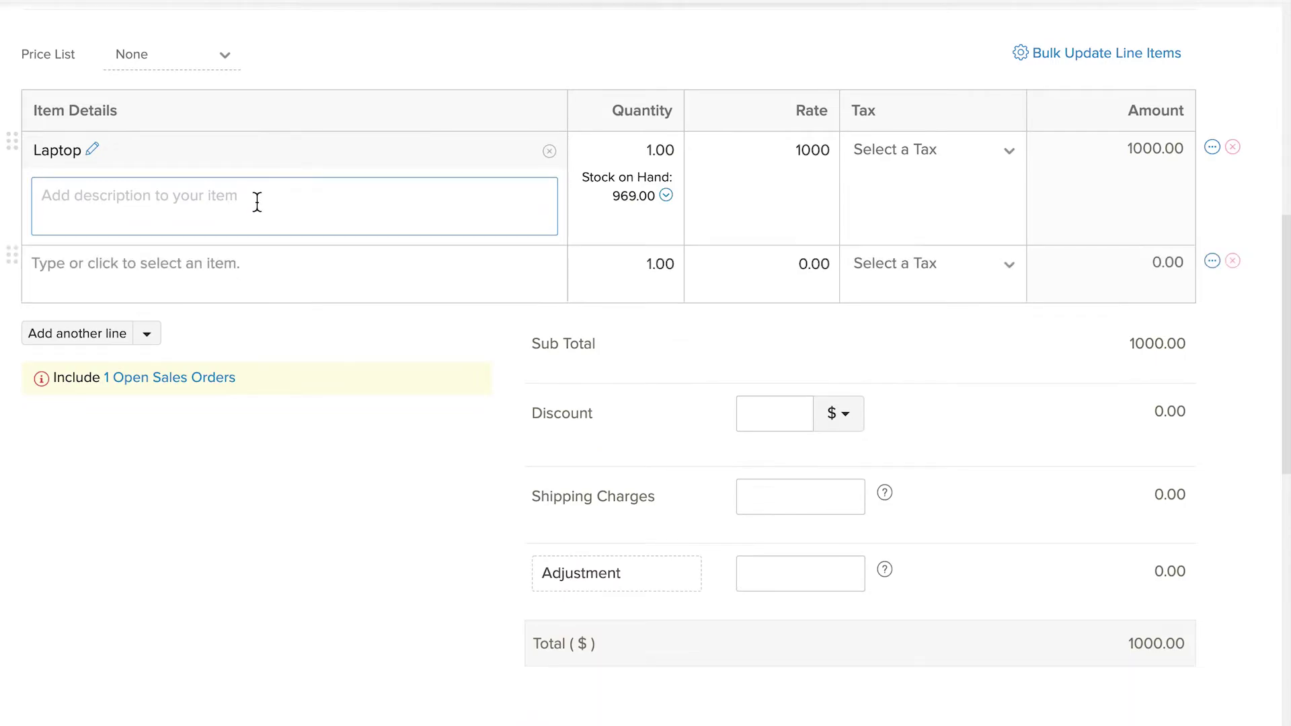
scroll(370, 256, up, 2)
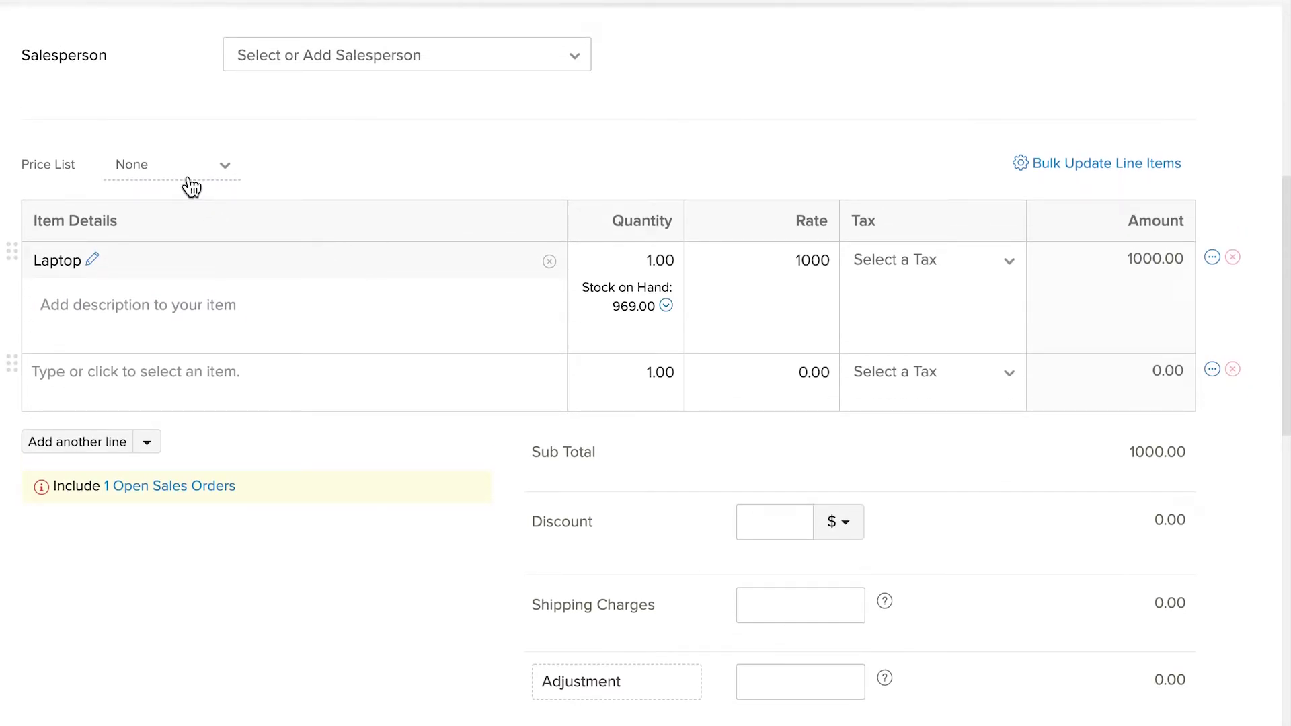
Apply the 10% Discount price list, confirm the rate recalculation to 900, then save and send.
click(226, 172)
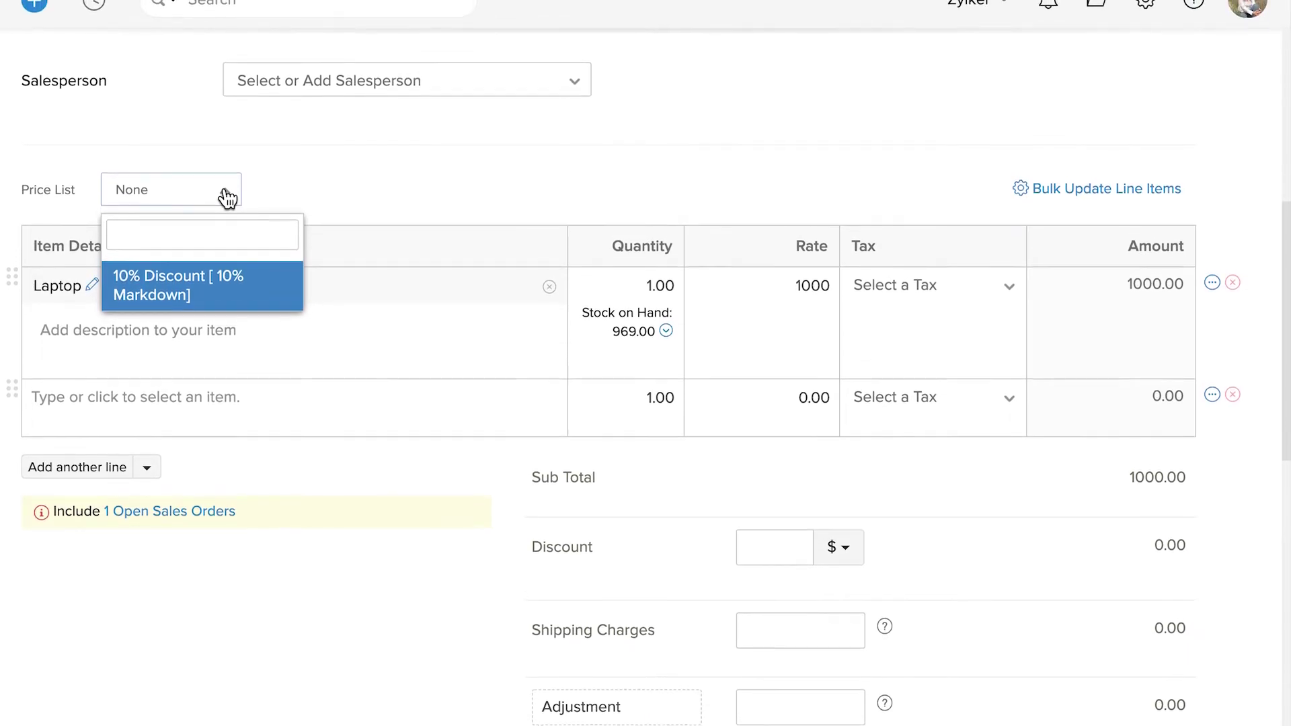
click(222, 301)
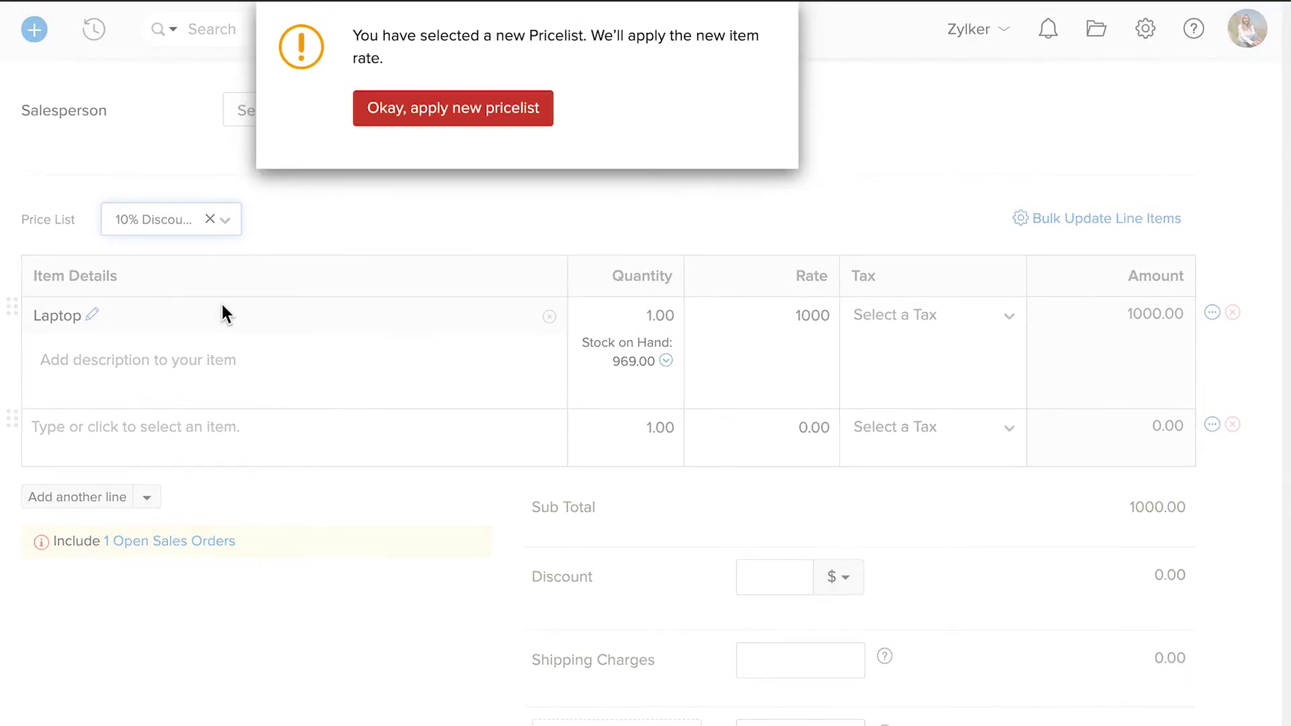
click(502, 111)
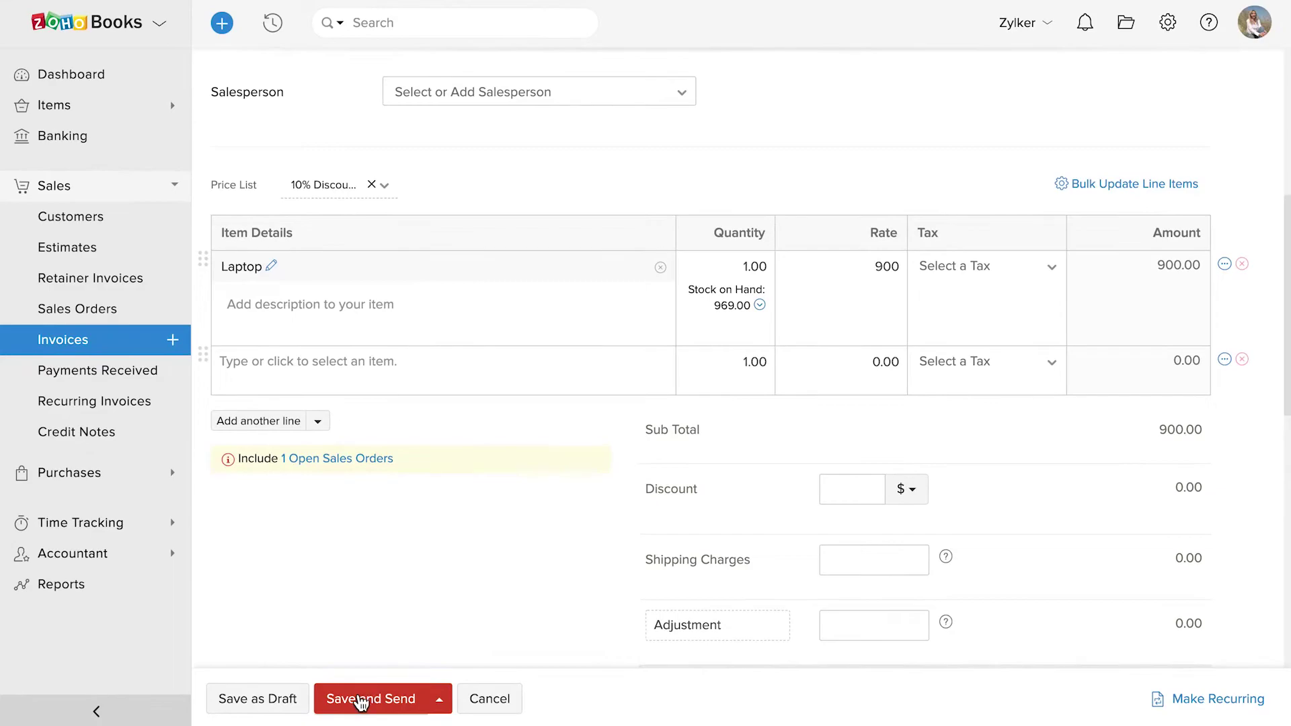
click(361, 701)
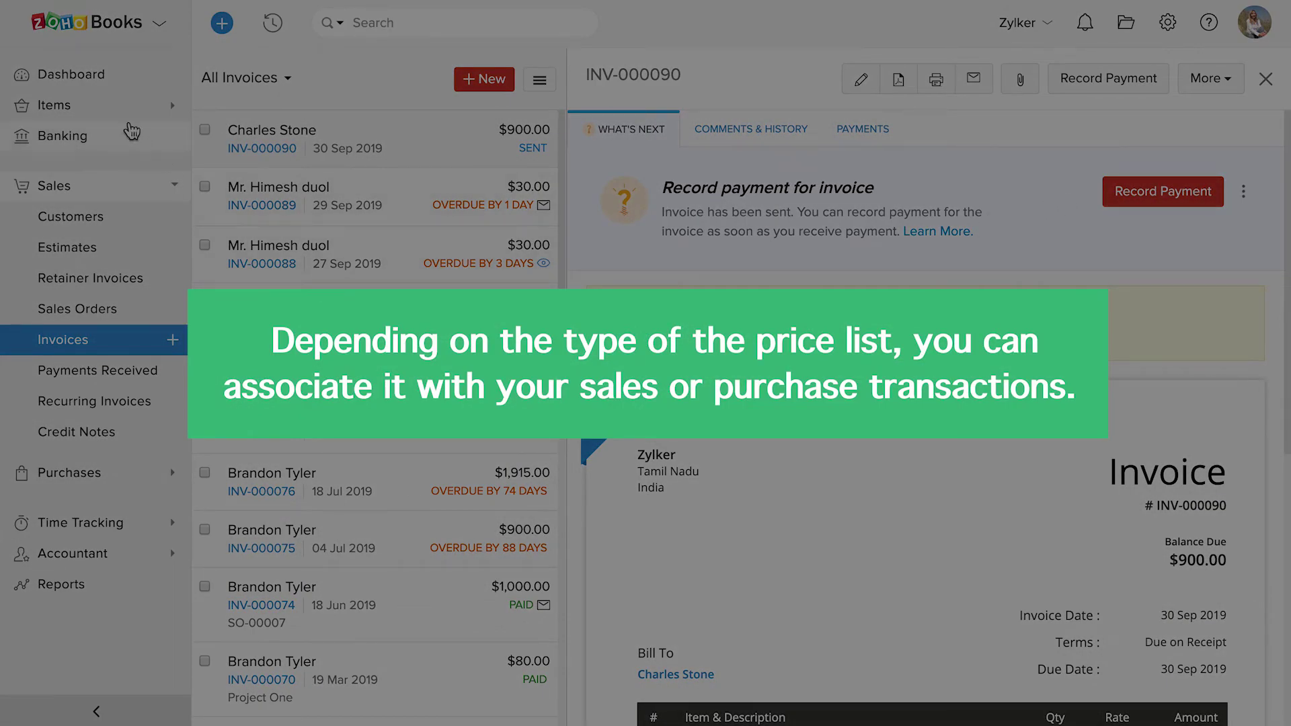
Go back to All Price Lists under Items.
click(109, 107)
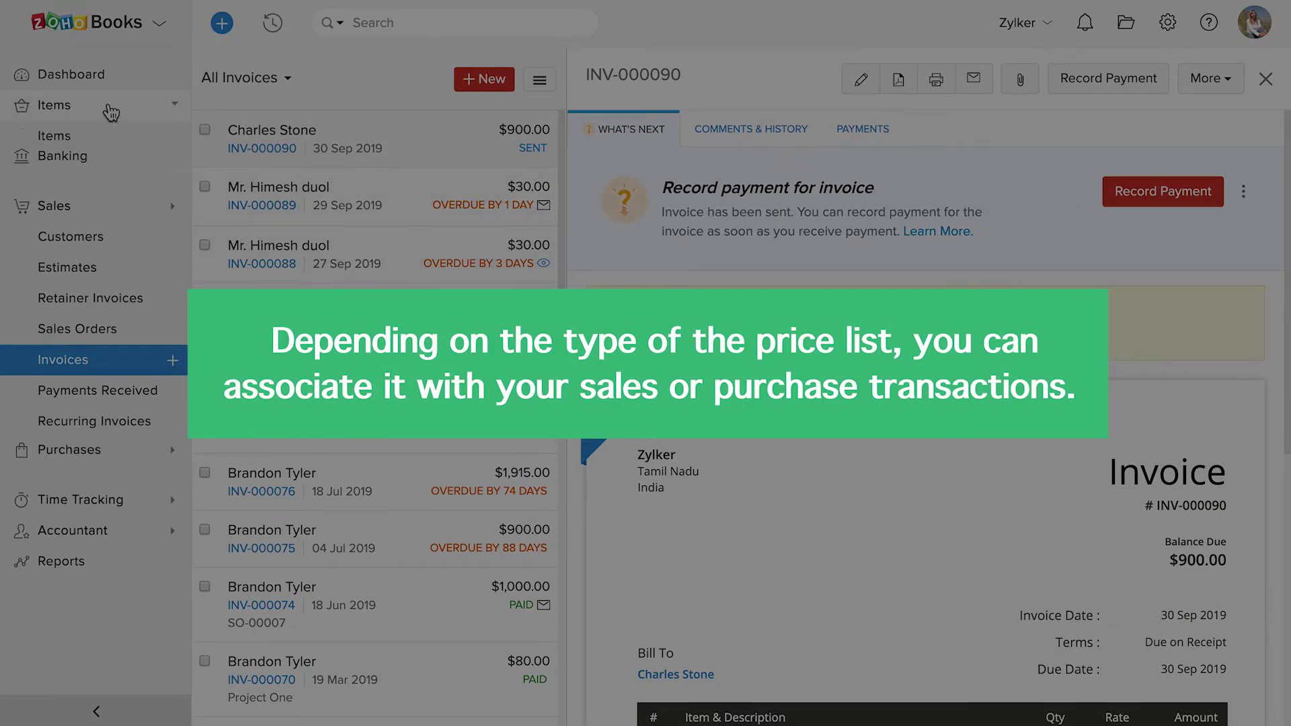
click(96, 172)
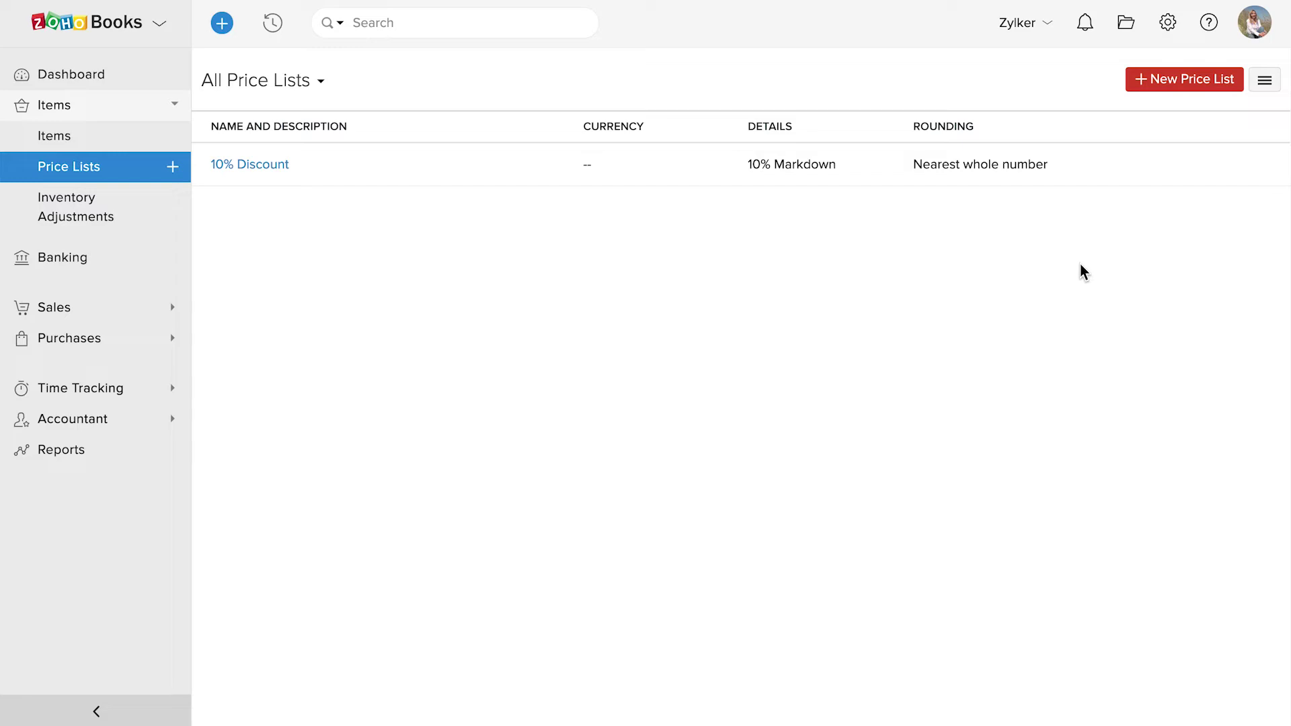
mouse_move(1075, 165)
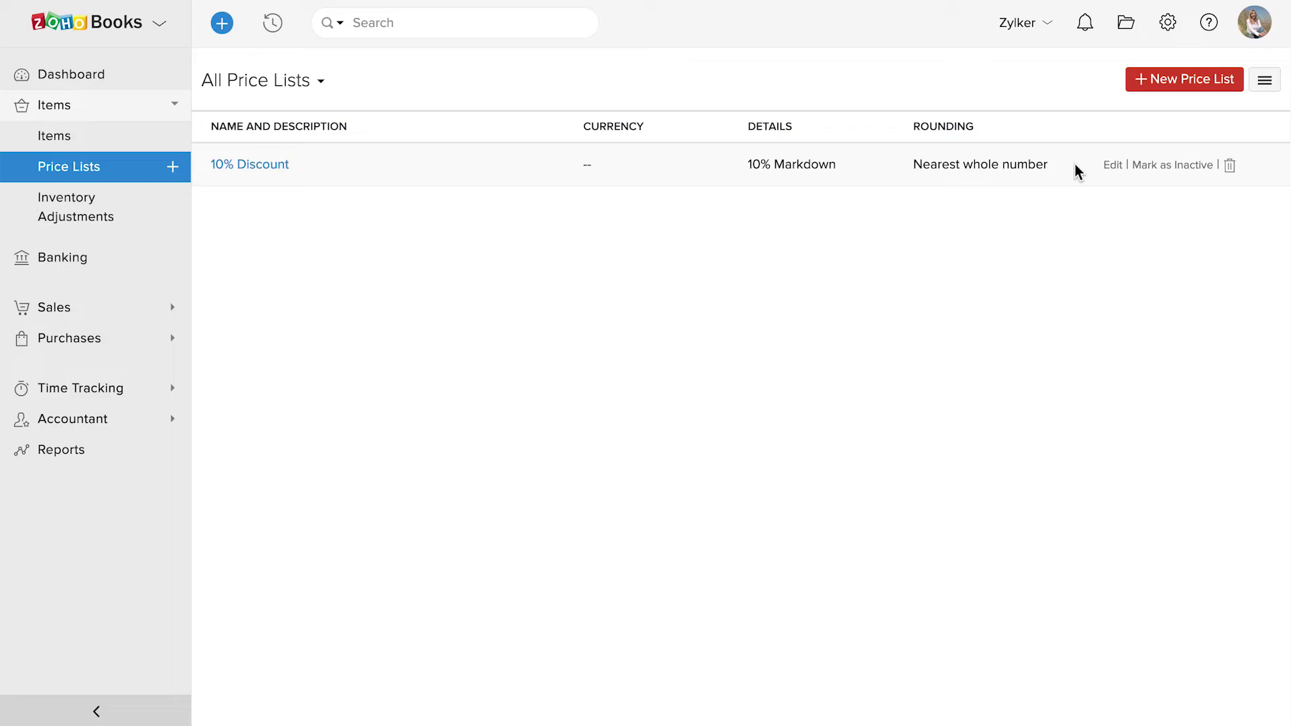
Open and close the 10% Discount editor, then mark the price list inactive and active again.
click(1110, 169)
click(1263, 85)
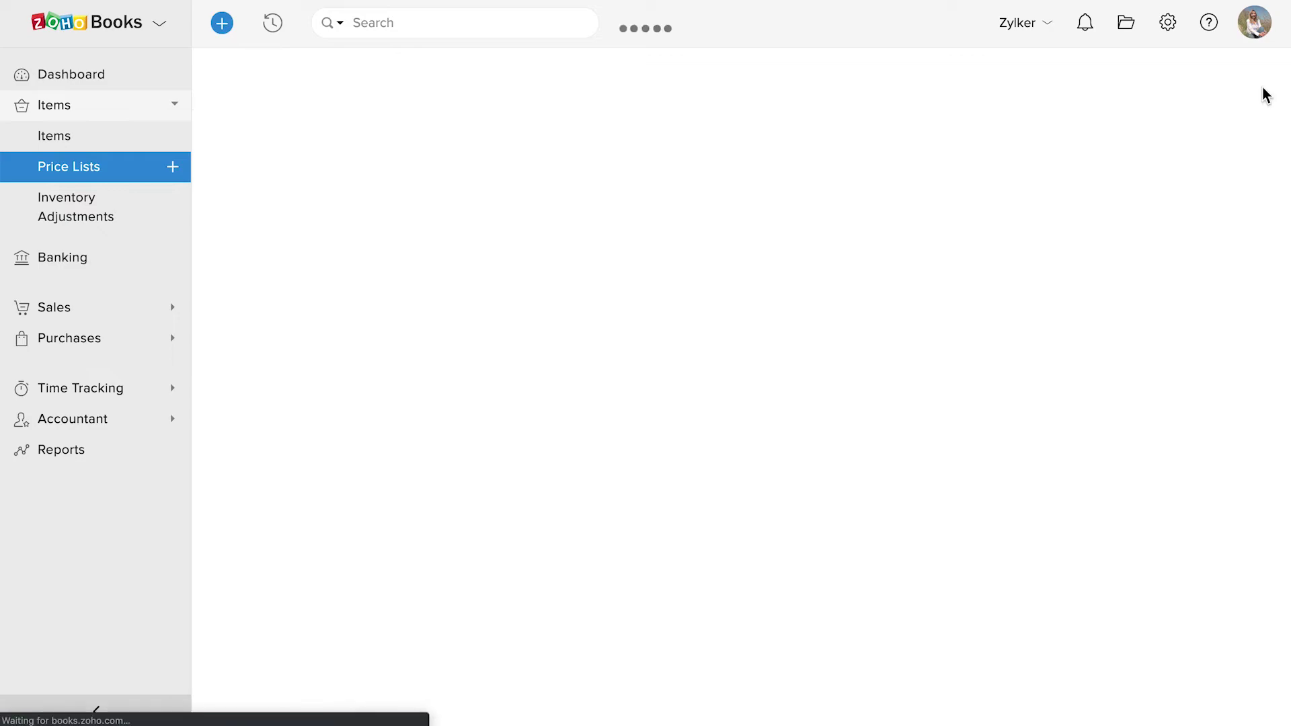
mouse_move(1143, 179)
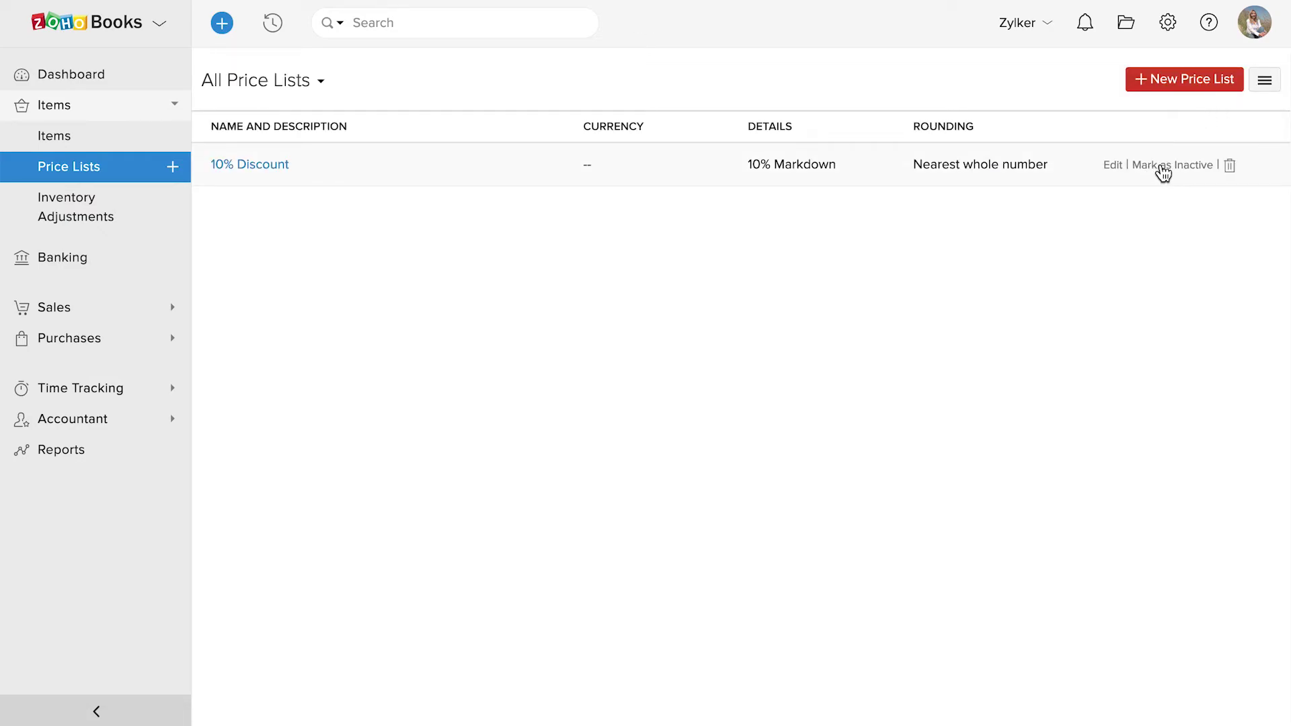
click(1163, 168)
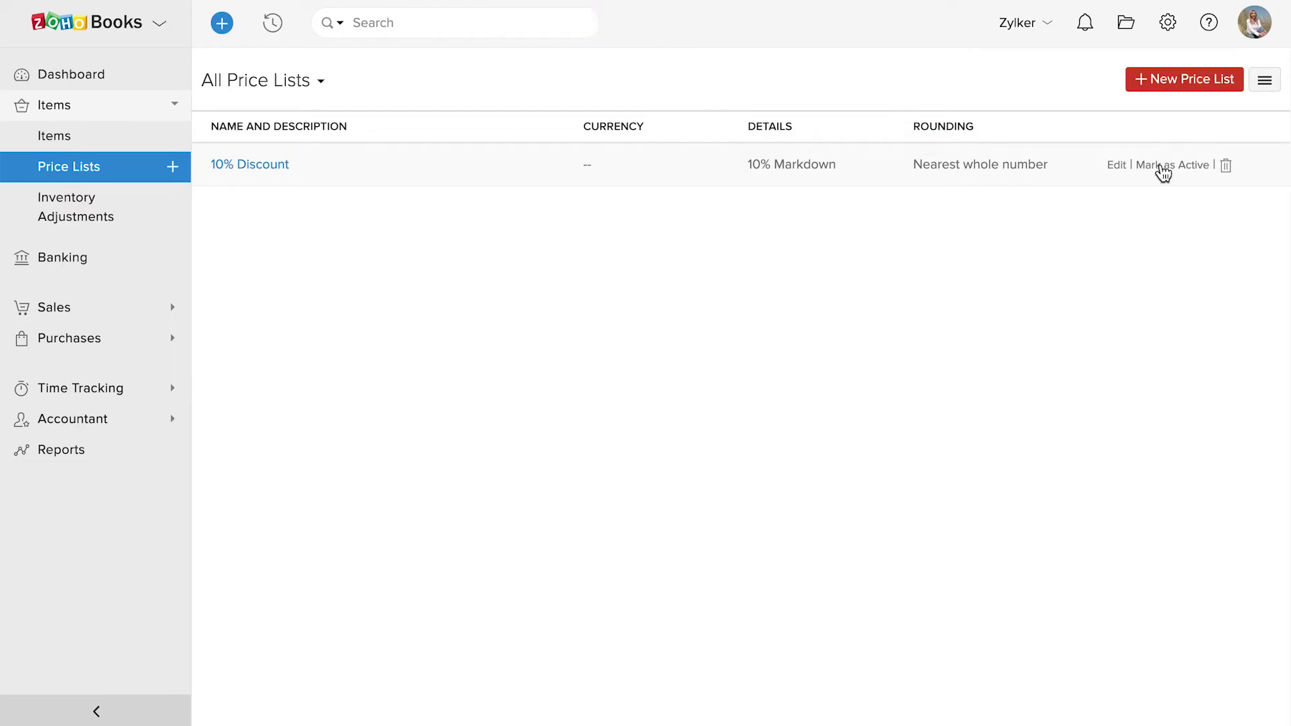
click(1163, 168)
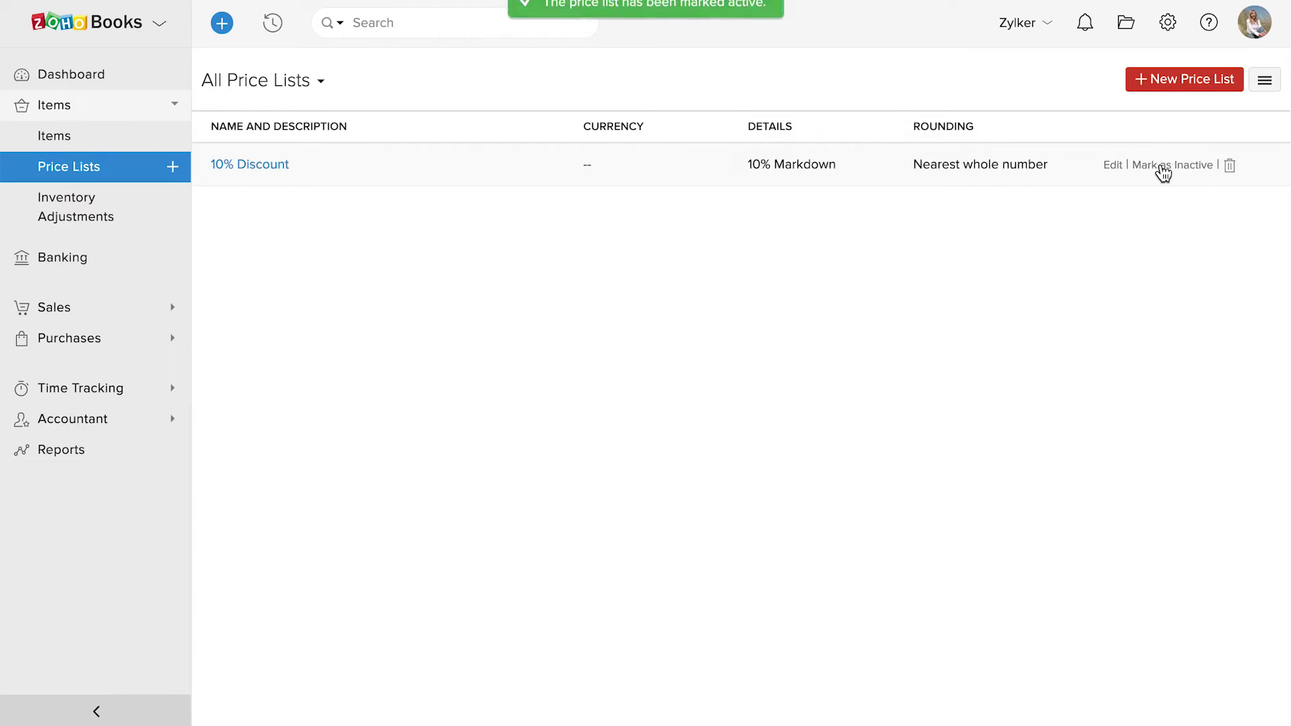
Cancel deleting 10% Discount, then show the import, export and disable price list options.
click(1229, 168)
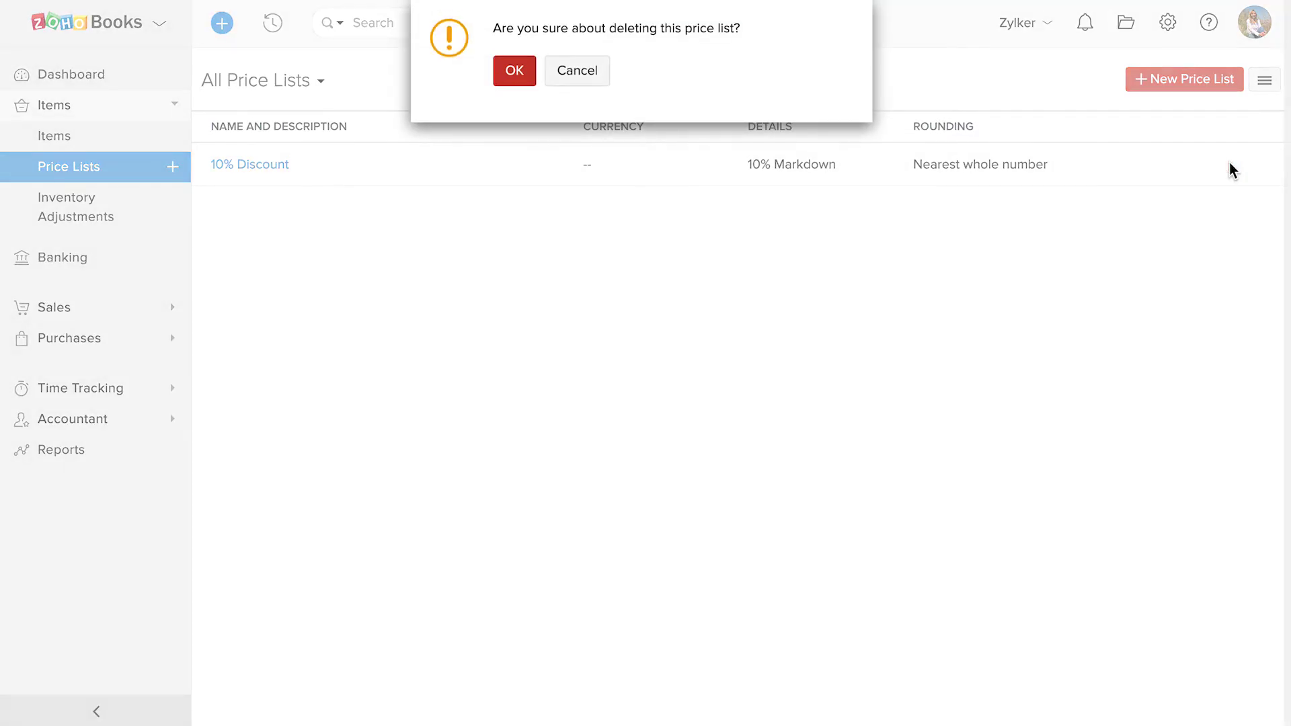
click(576, 76)
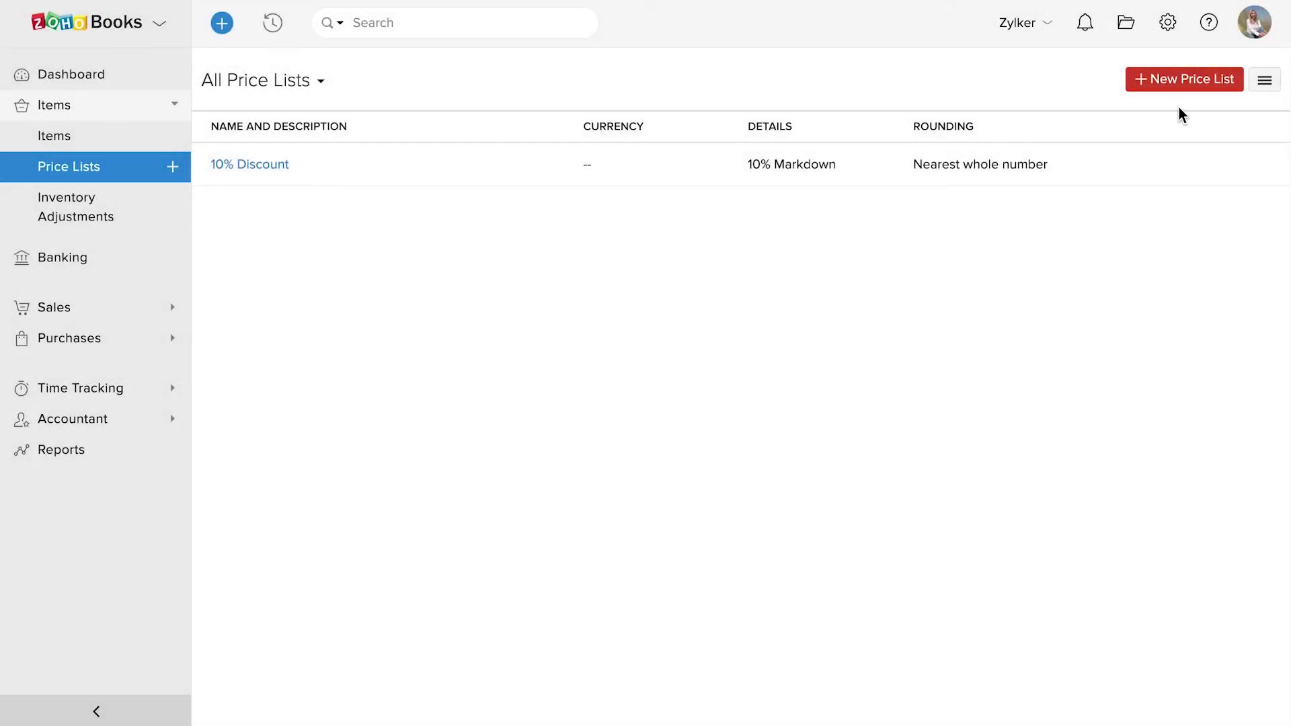
click(1264, 81)
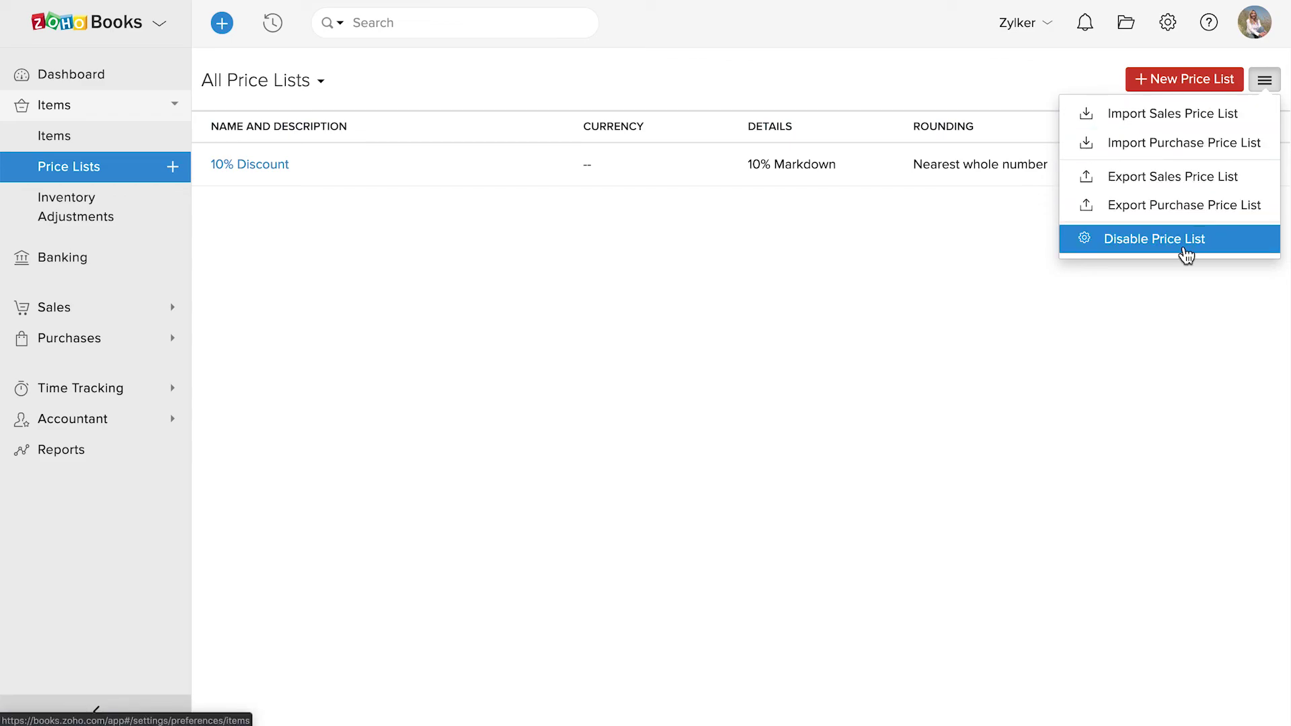
Dismiss the options menu so the All Price Lists page shows only the 10% Discount list.
click(1145, 307)
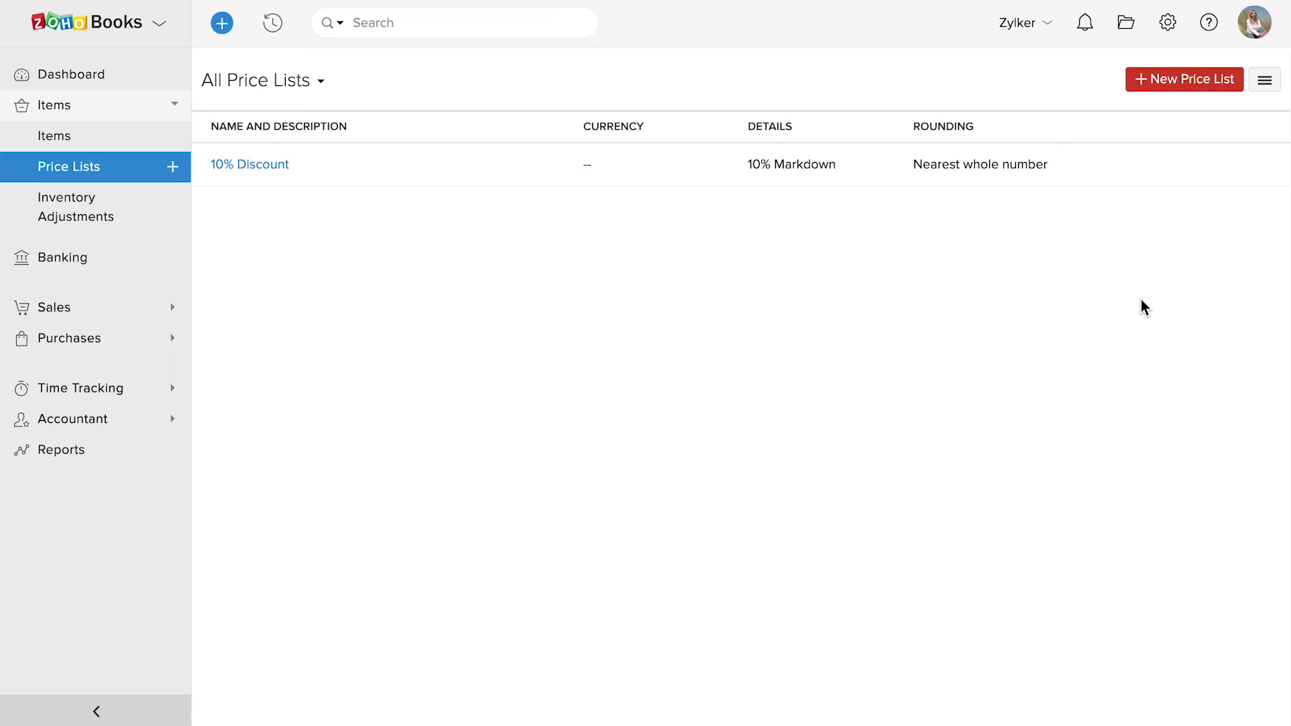